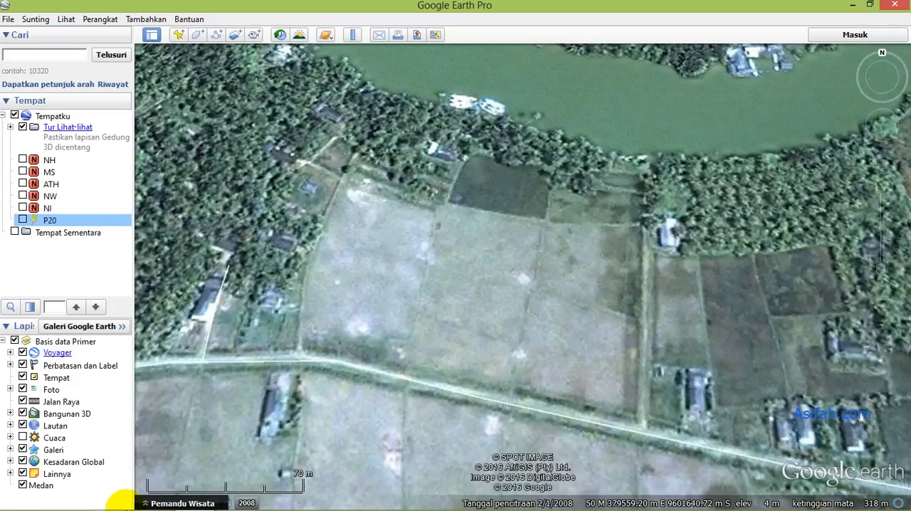
- Switch to Chrome to review the supported conversions and output formats on the GIS converter page, and return to Google Earth Pro
click(112, 499)
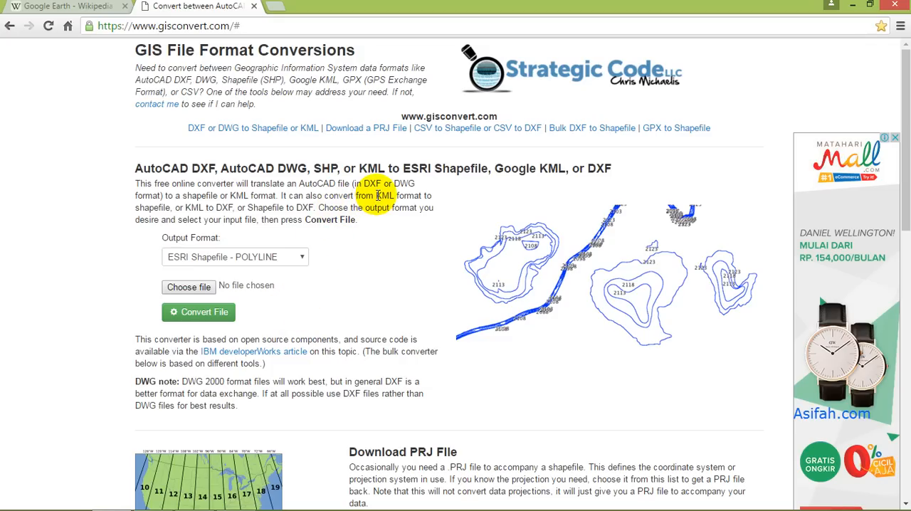
drag(377, 195, 393, 195)
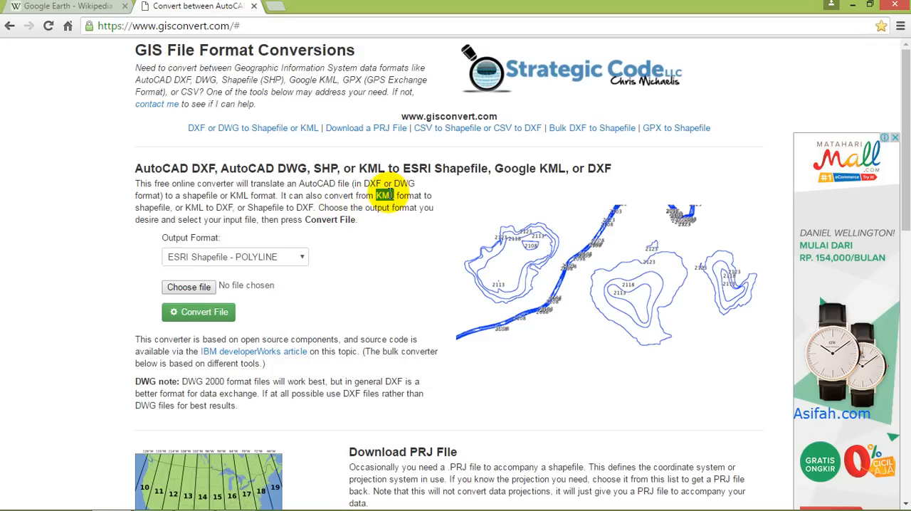
click(392, 207)
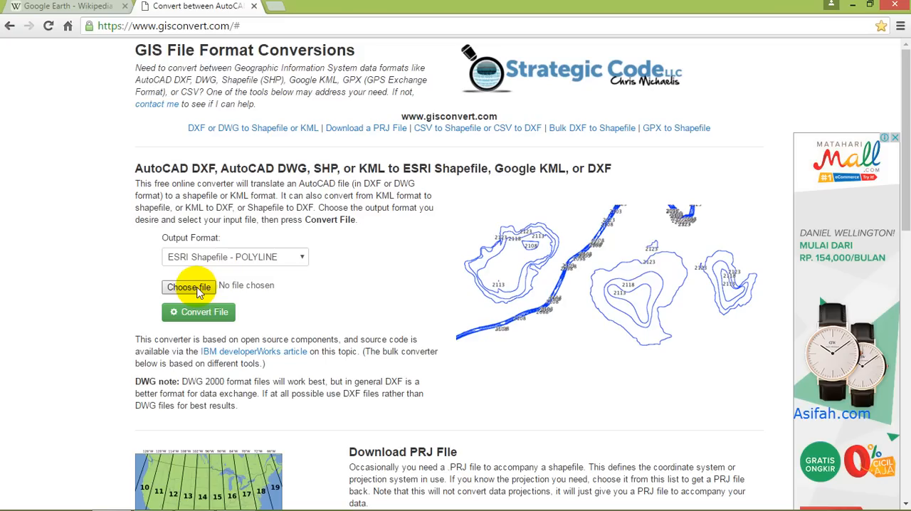
click(298, 257)
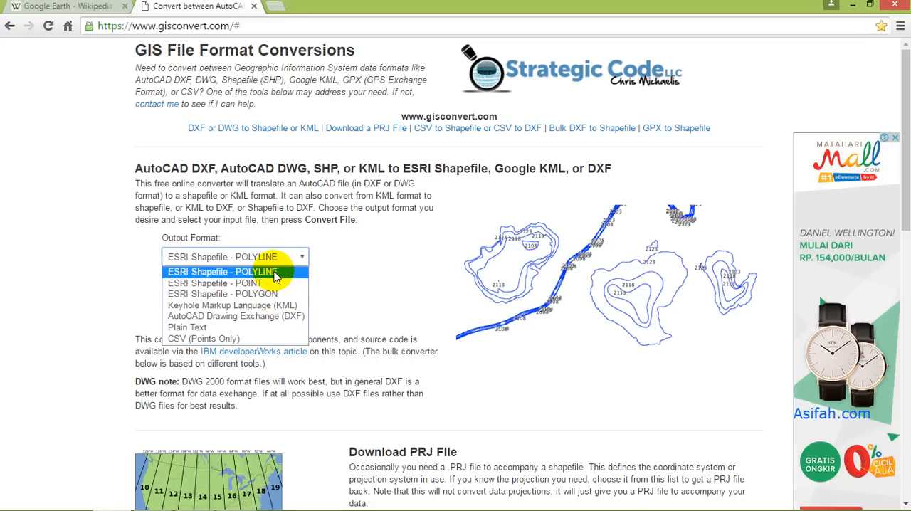
click(325, 264)
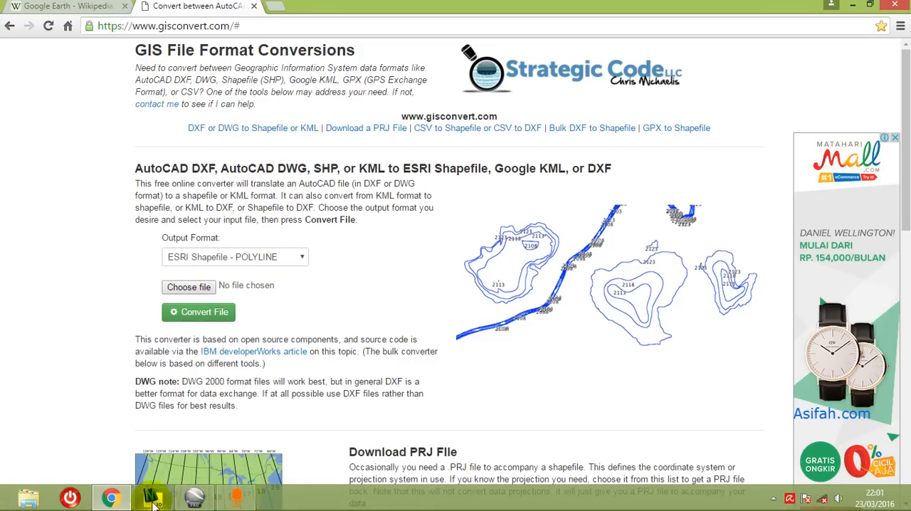
click(197, 503)
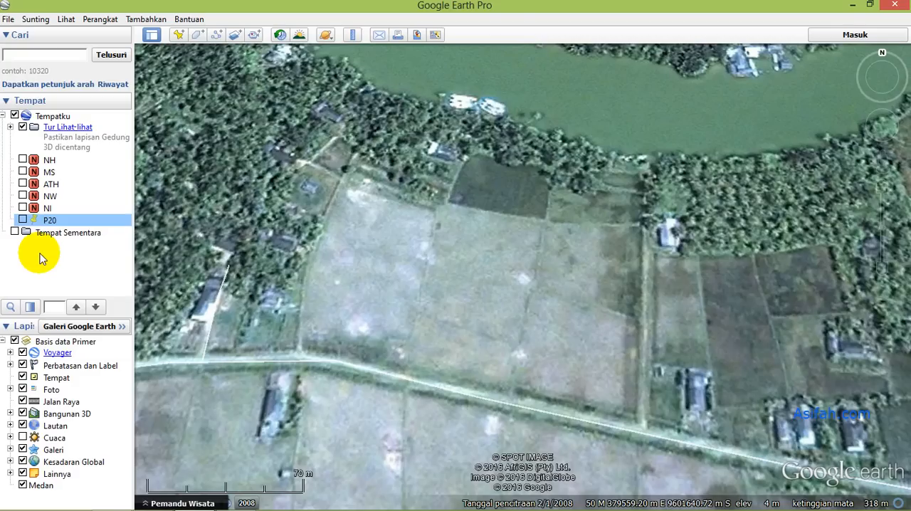
- Draw a new polygon around the large field between the road and the tree line, placing a vertex at each boundary bend
click(198, 35)
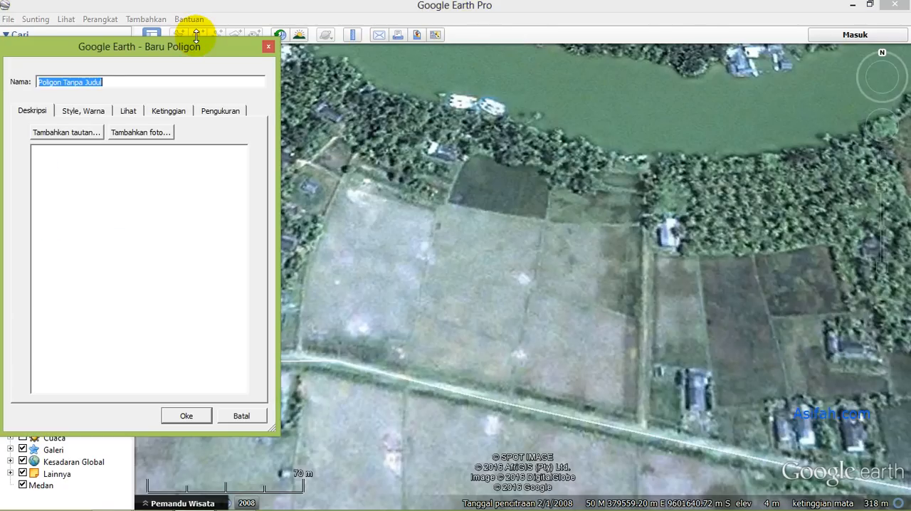
click(267, 47)
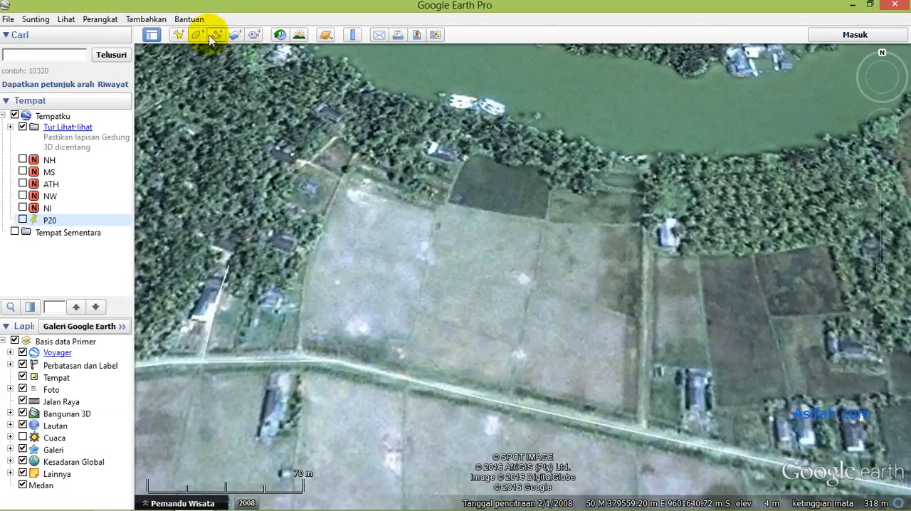
click(195, 34)
drag(146, 57, 101, 61)
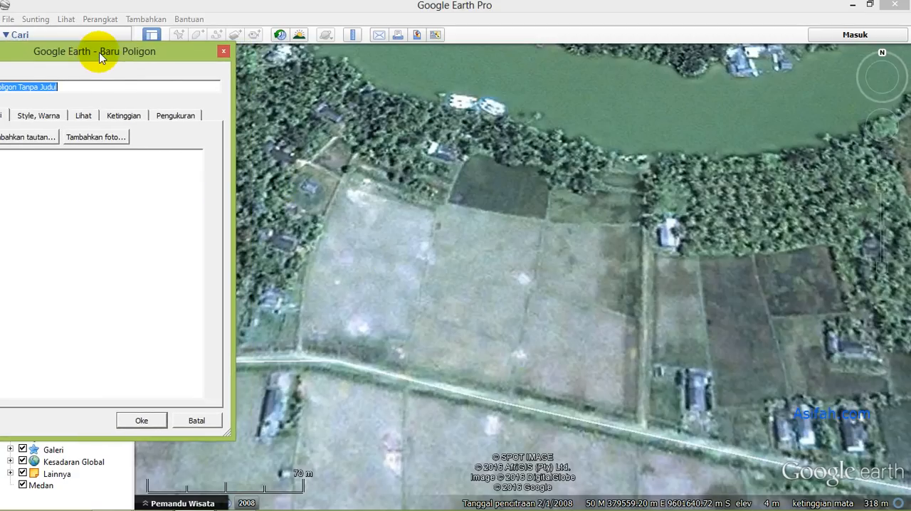
click(298, 348)
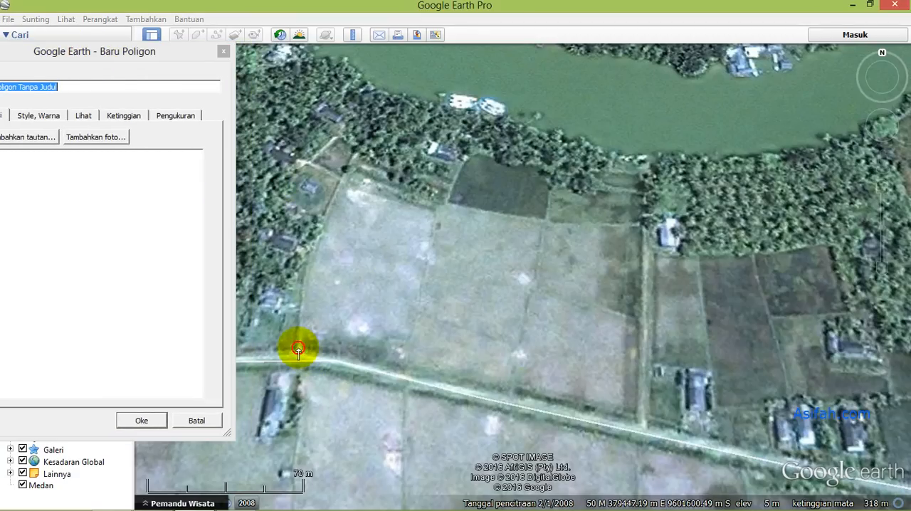
click(305, 271)
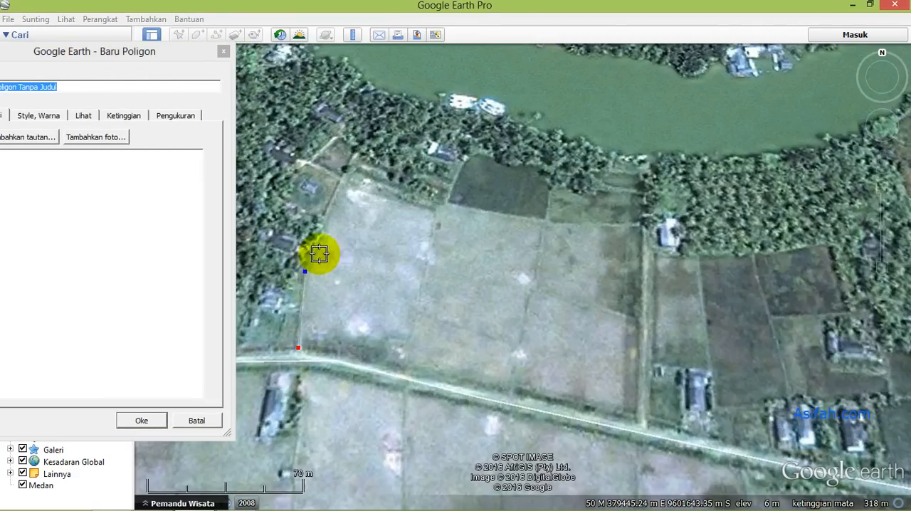
click(341, 183)
click(433, 208)
click(437, 203)
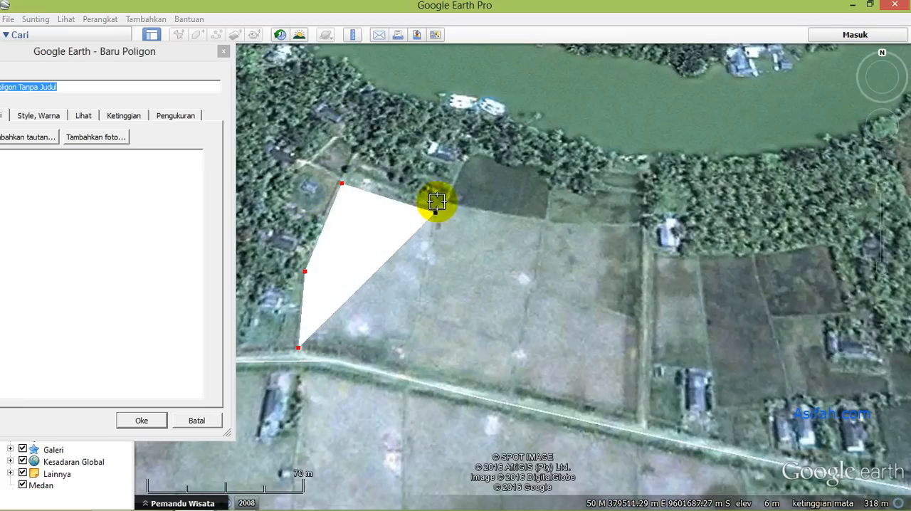
click(546, 225)
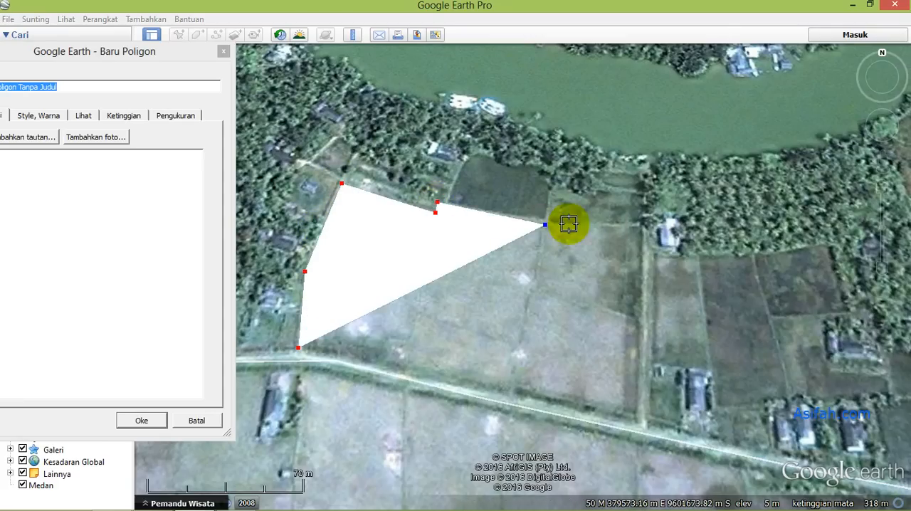
click(635, 225)
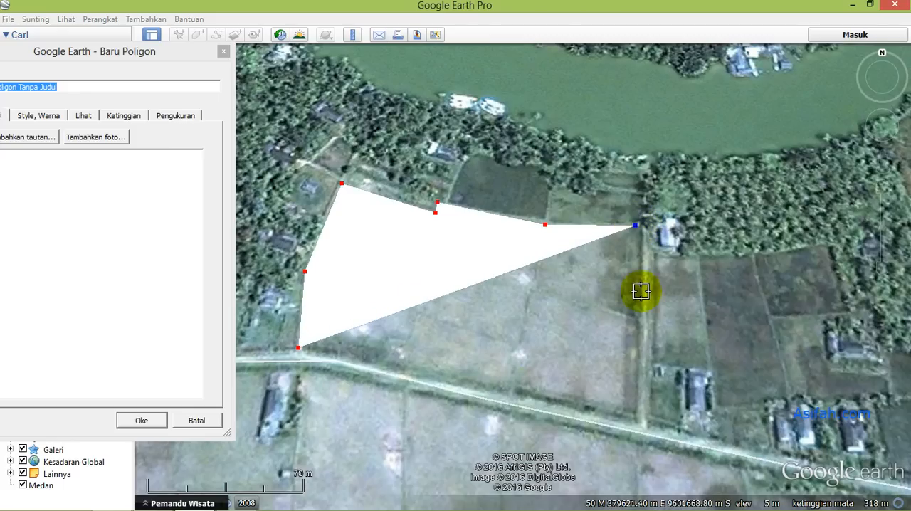
click(636, 419)
- Adjust the polygon's northern middle, northeast and southeast vertices to follow the field's edges
click(547, 226)
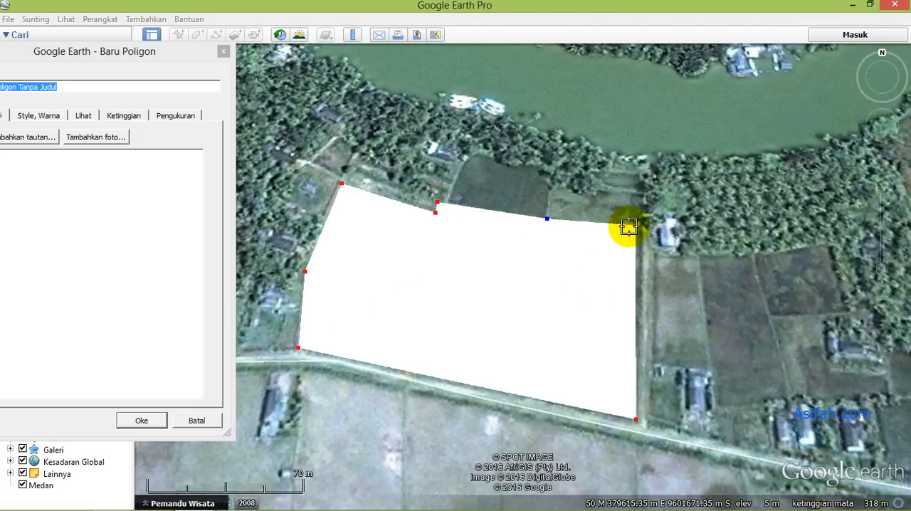
drag(636, 229, 642, 233)
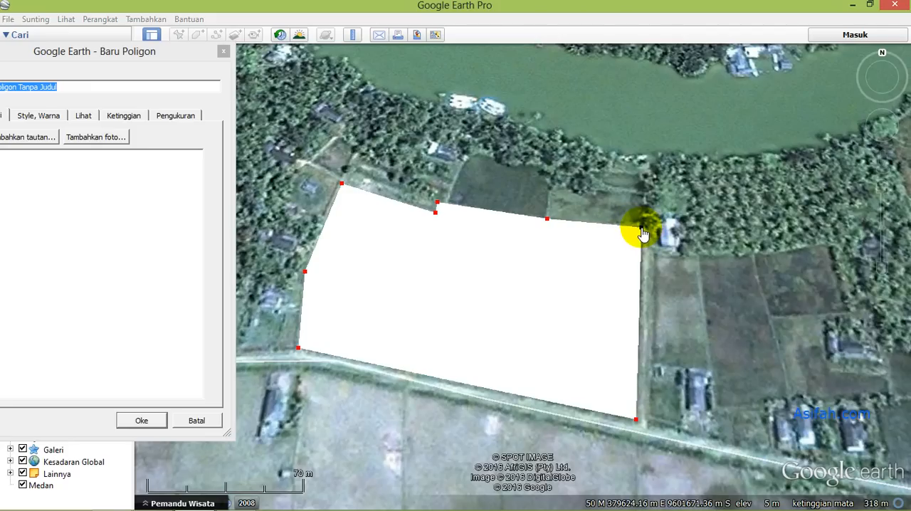
click(638, 419)
drag(638, 419, 640, 421)
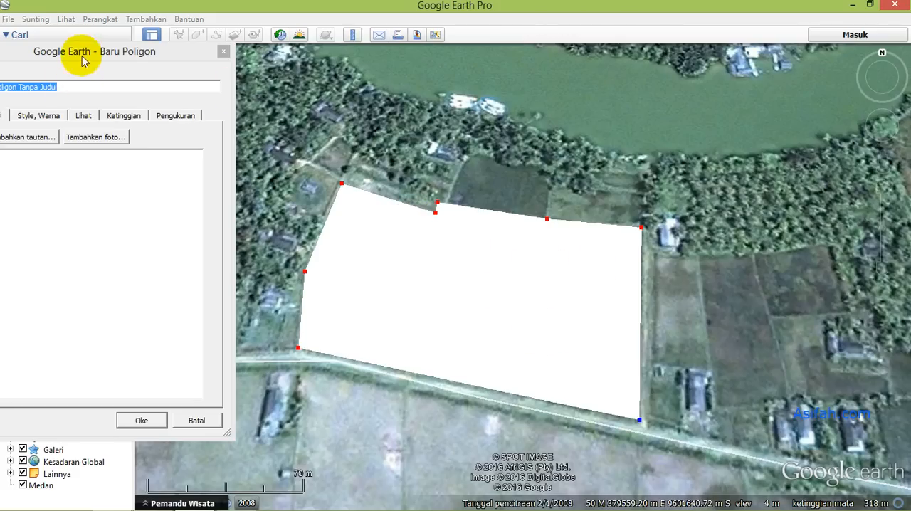
- Name the new polygon Bidang and save it
drag(71, 49, 139, 54)
triple_click(133, 91)
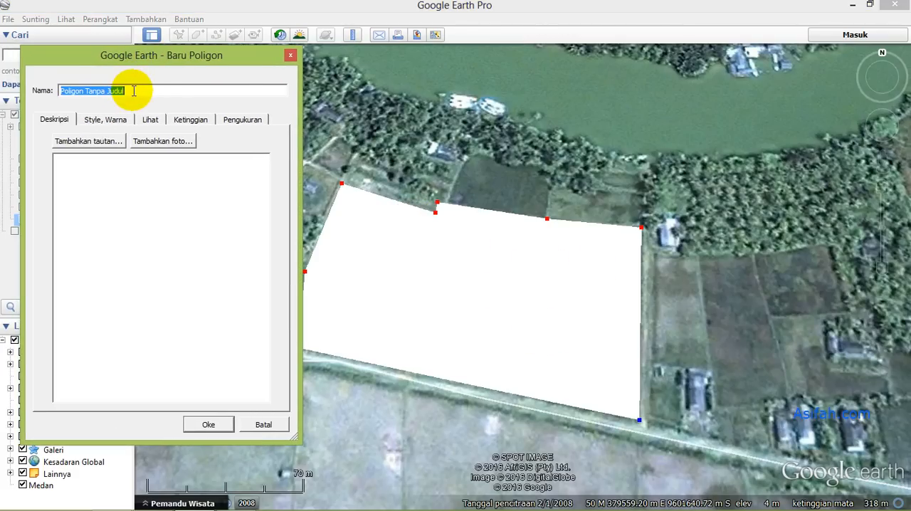
text(Bidang)
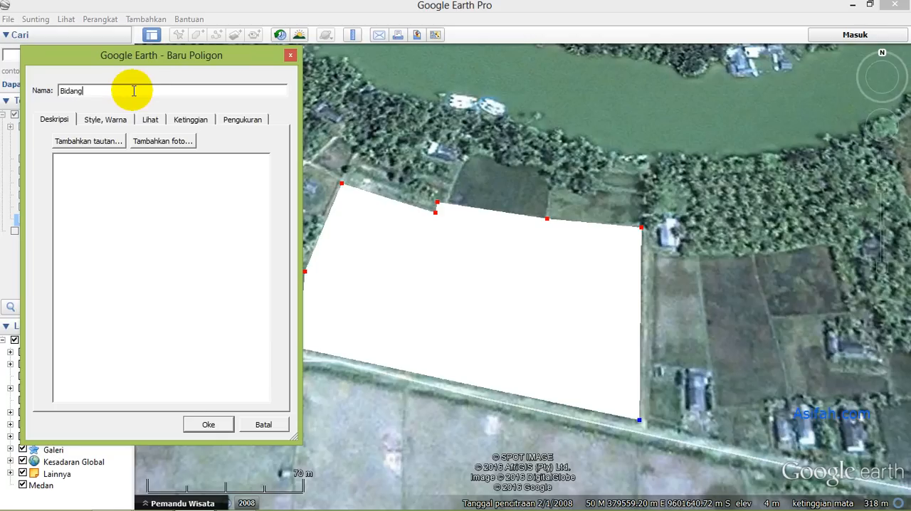
click(208, 425)
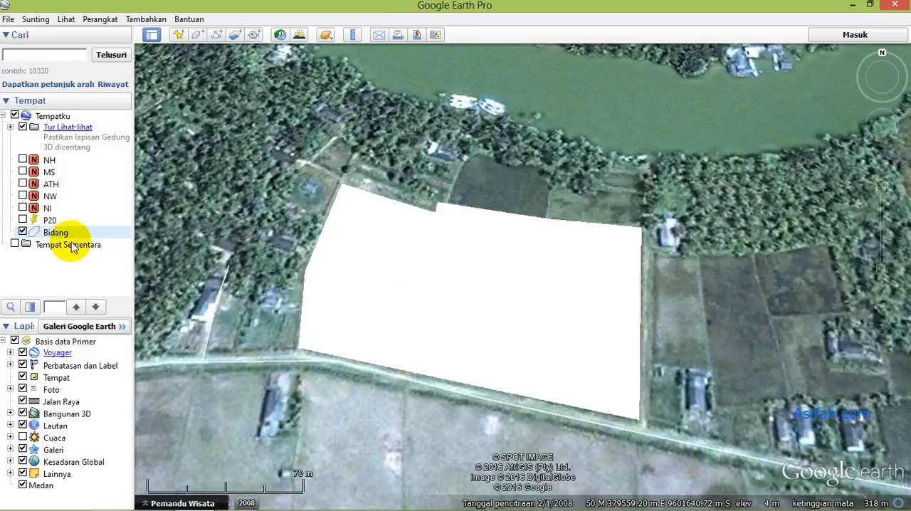
- Toggle the Bidang polygon's visibility off and on, and copy the polygon
click(22, 232)
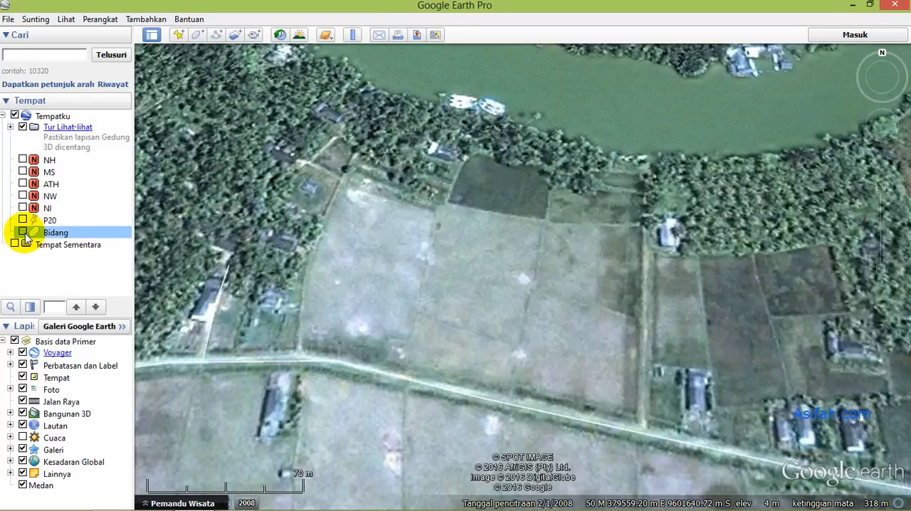
click(22, 232)
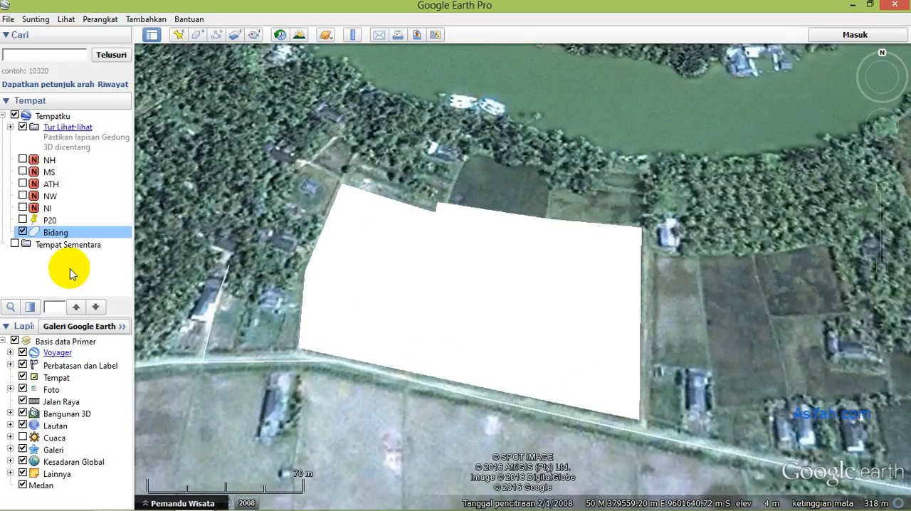
right_click(50, 238)
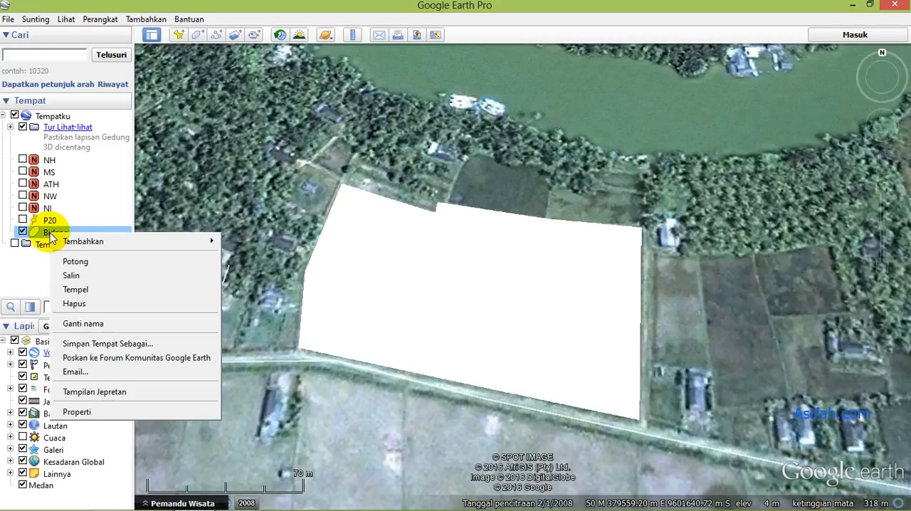
click(69, 275)
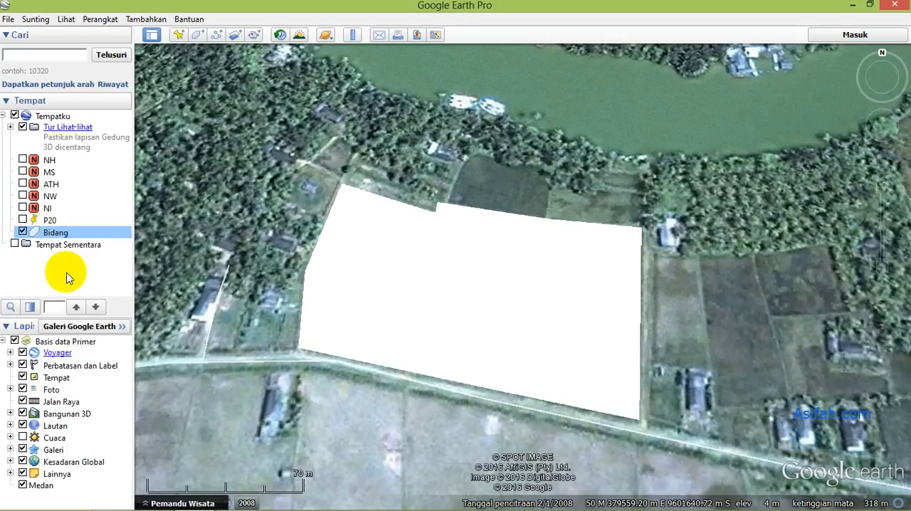
- Open the Bidang polygon's properties and paste the copied KML code into its description
right_click(55, 234)
click(82, 411)
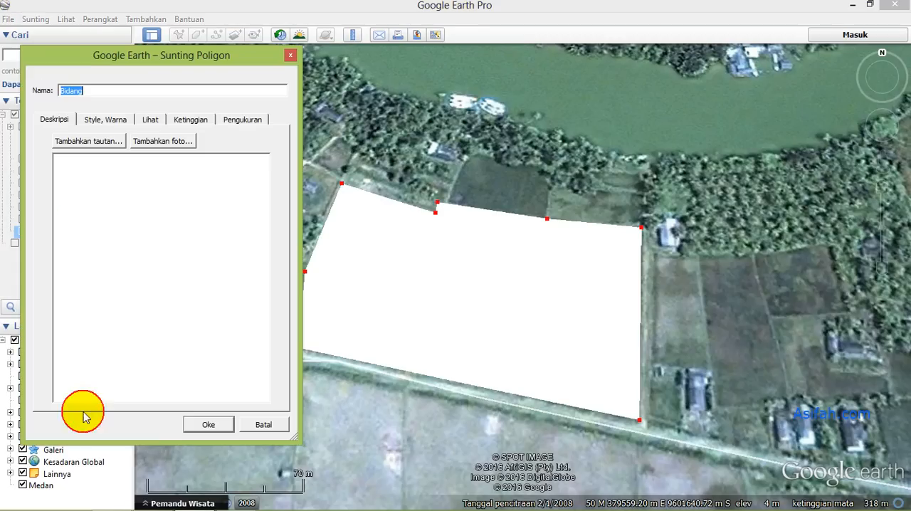
click(110, 176)
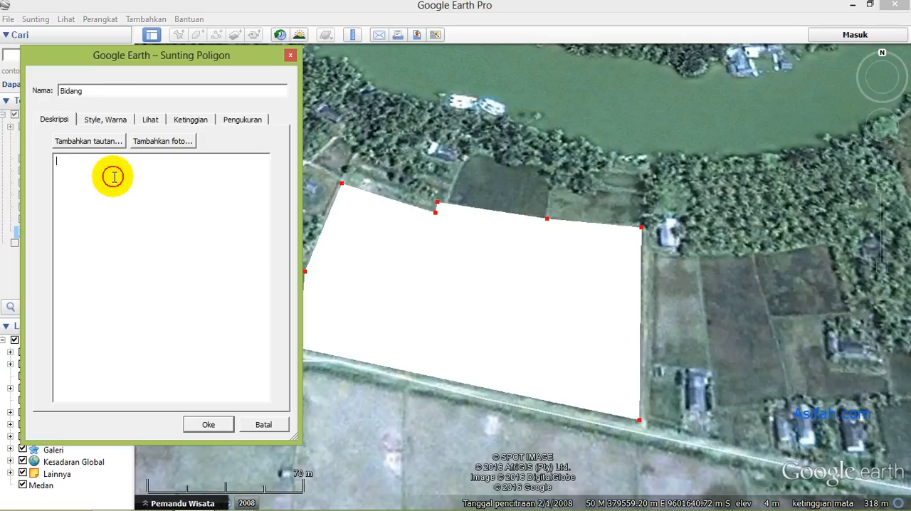
click(77, 166)
right_click(78, 166)
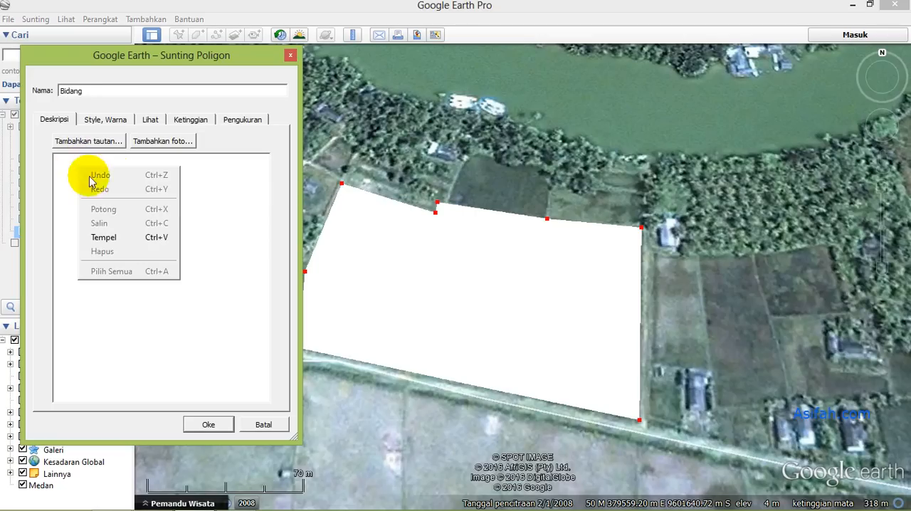
click(107, 237)
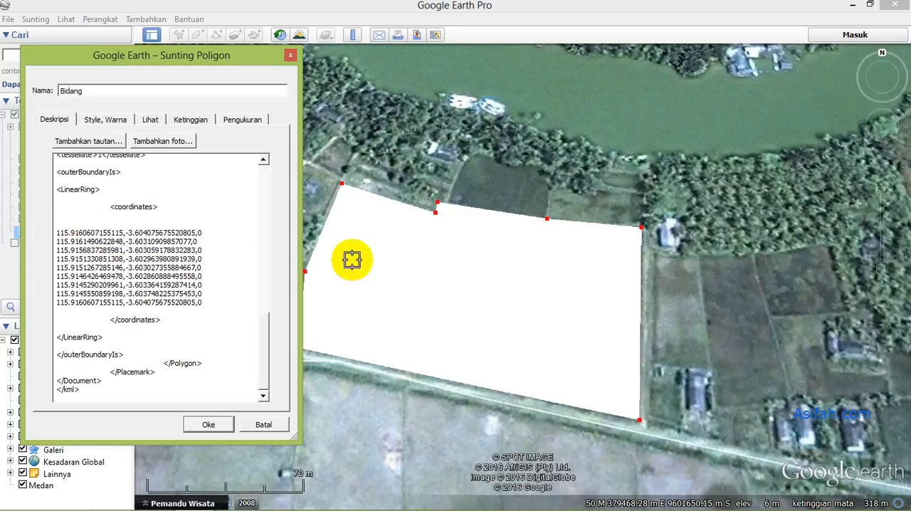
- Insert the word LINE directly above the coordinate list in the description and add an empty line after the last coordinate
drag(64, 233, 126, 261)
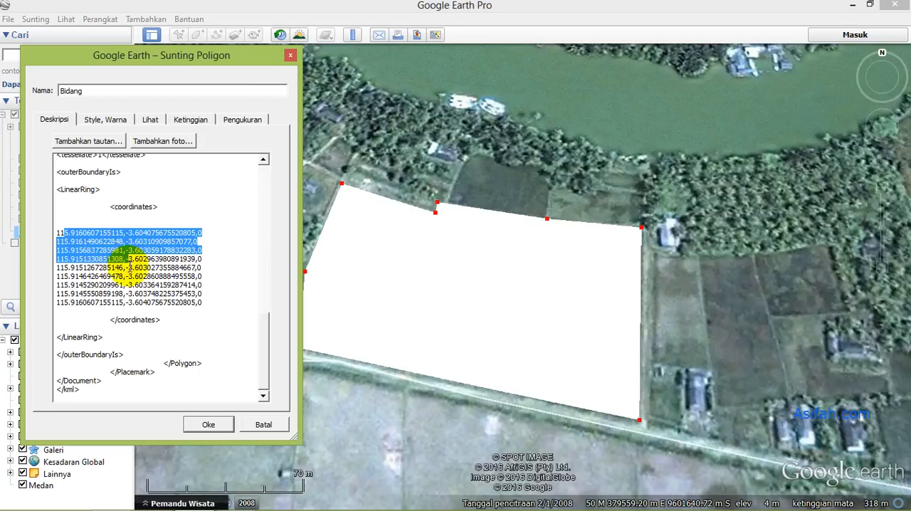
click(67, 217)
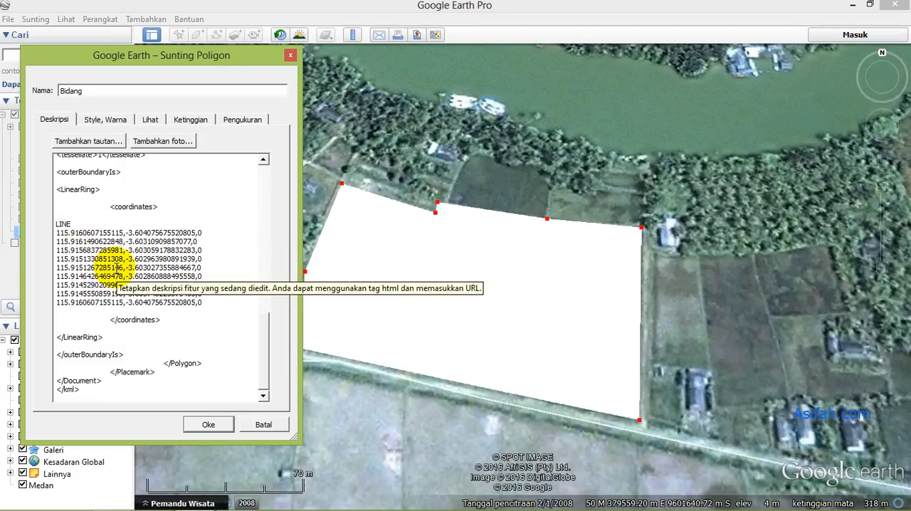
click(202, 305)
key(Return)
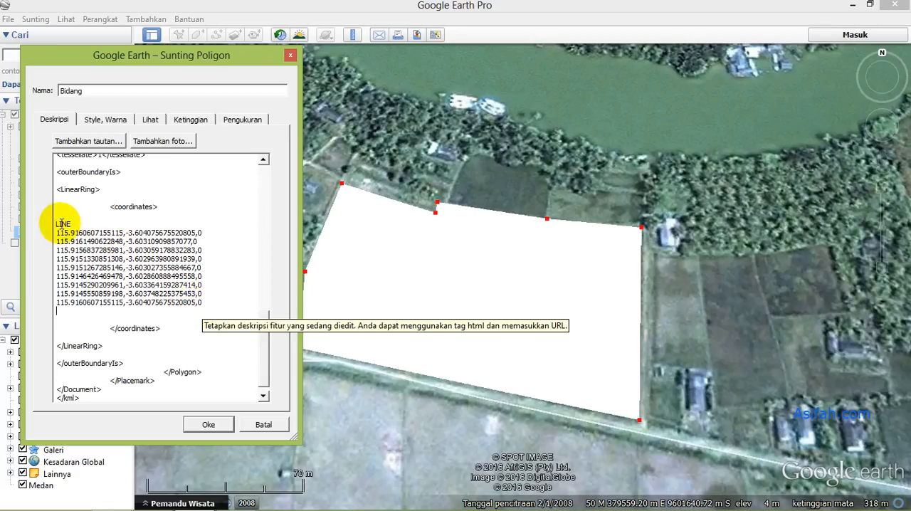
- Copy the text from LINE through the empty line after the last coordinate and switch to AutoCAD Map 3D
drag(56, 226, 59, 311)
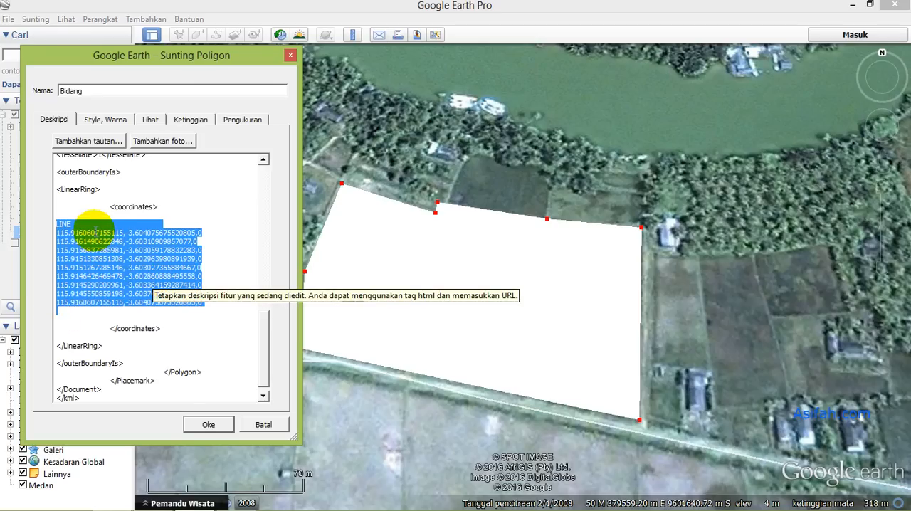
right_click(97, 232)
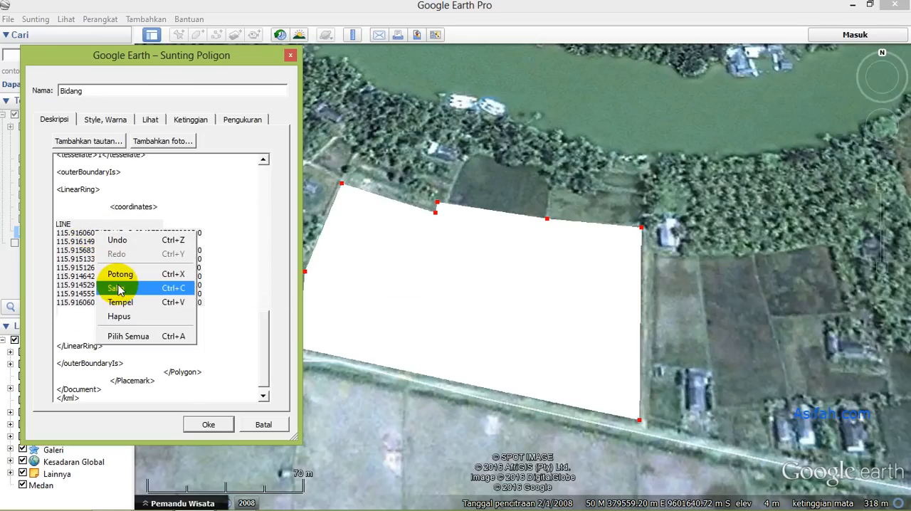
click(118, 289)
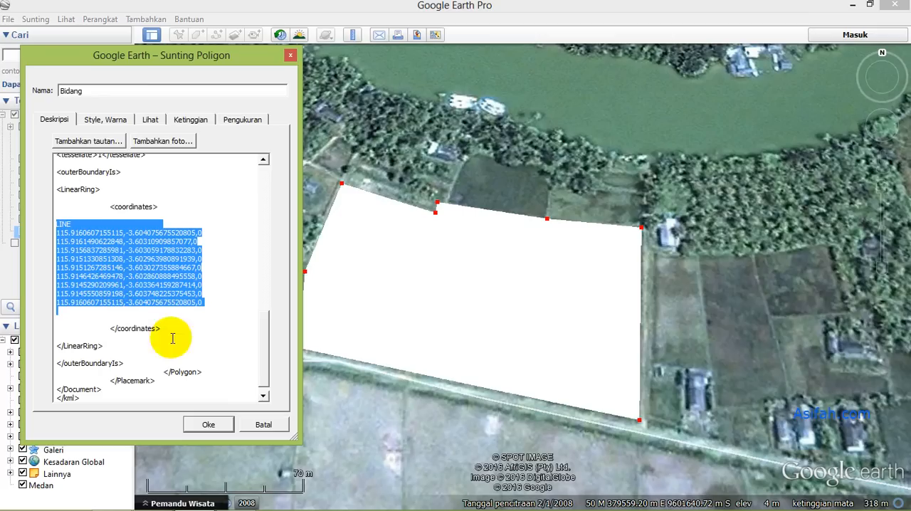
click(153, 505)
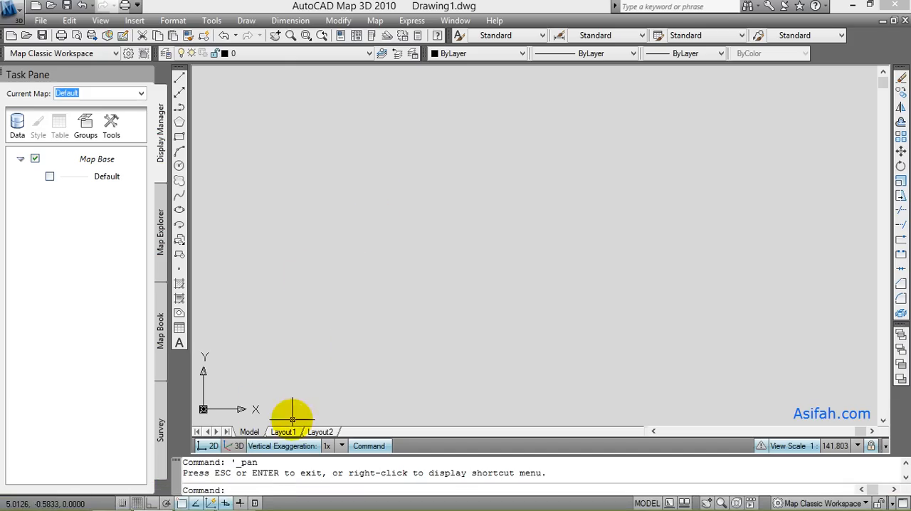
- Paste the copied LINE command with its coordinates into the command line and zoom to the drawing's extents
right_click(241, 489)
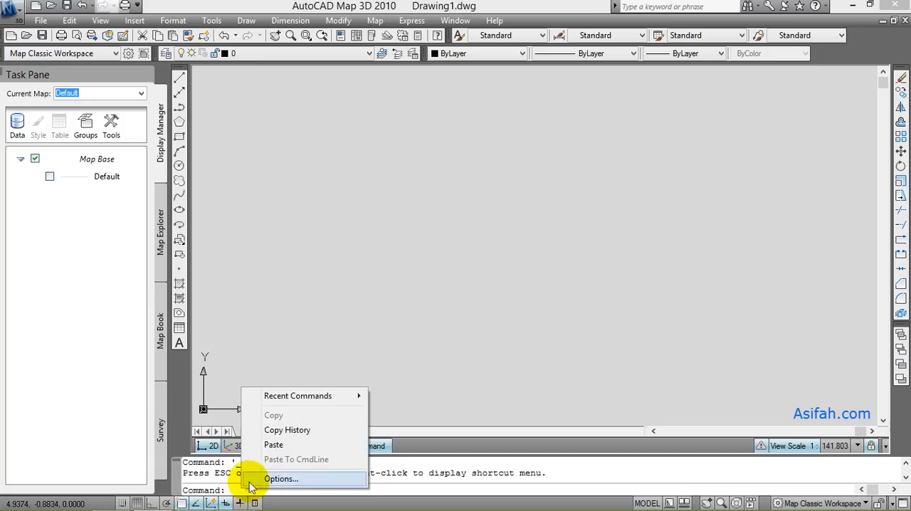
click(273, 445)
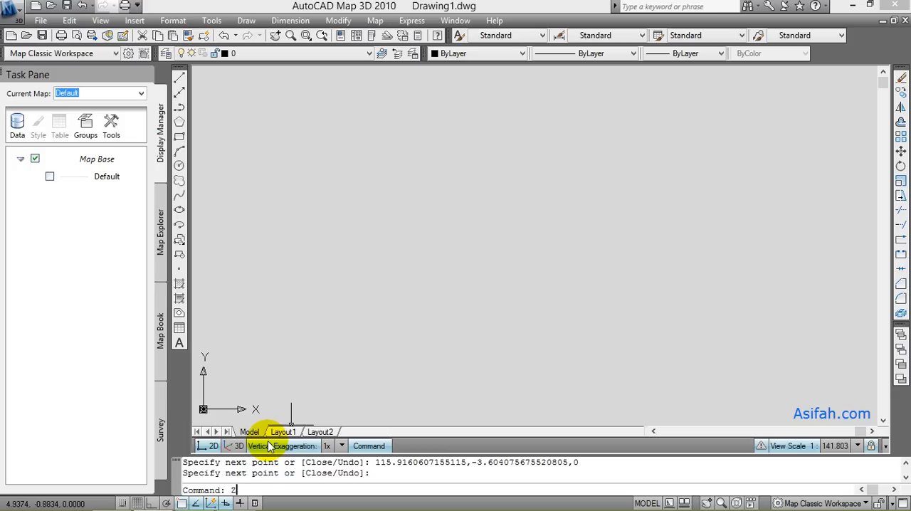
text(Z)
key(Return)
text(E)
key(Return)
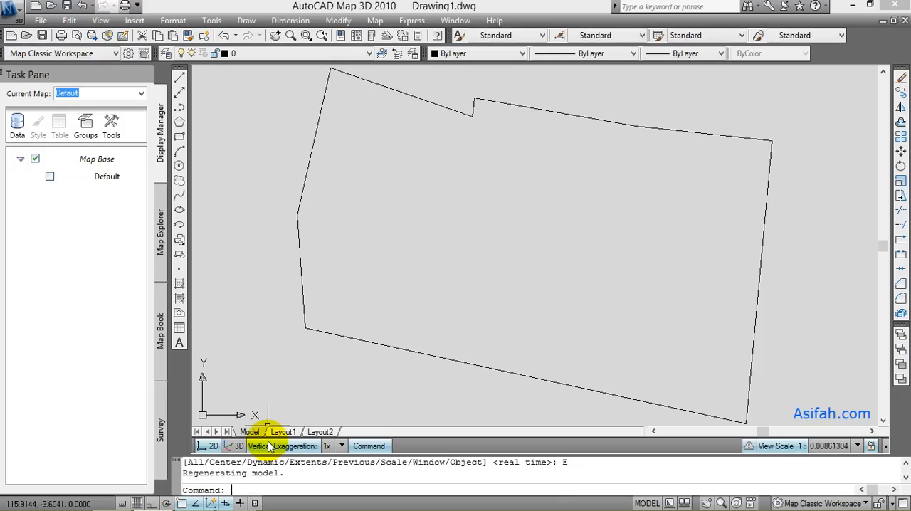
scroll(467, 242, down, 2)
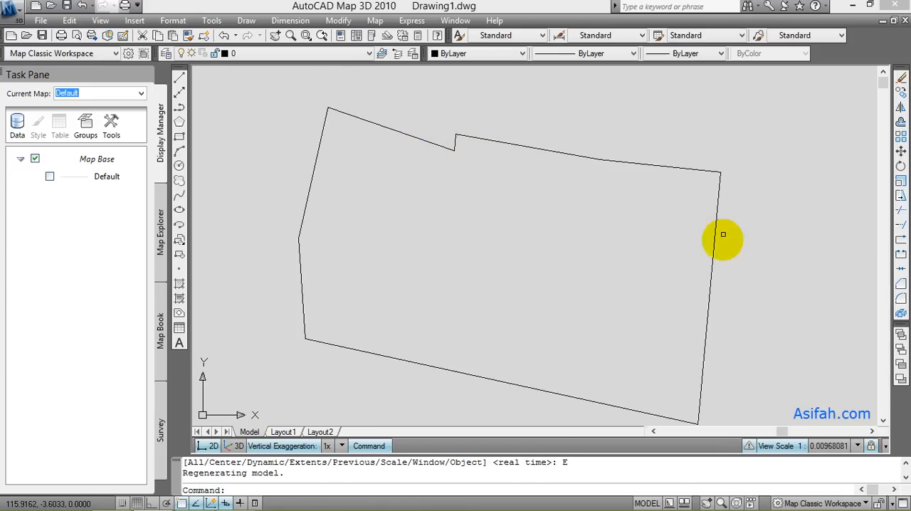
scroll(569, 259, down, 2)
scroll(570, 252, up, 1)
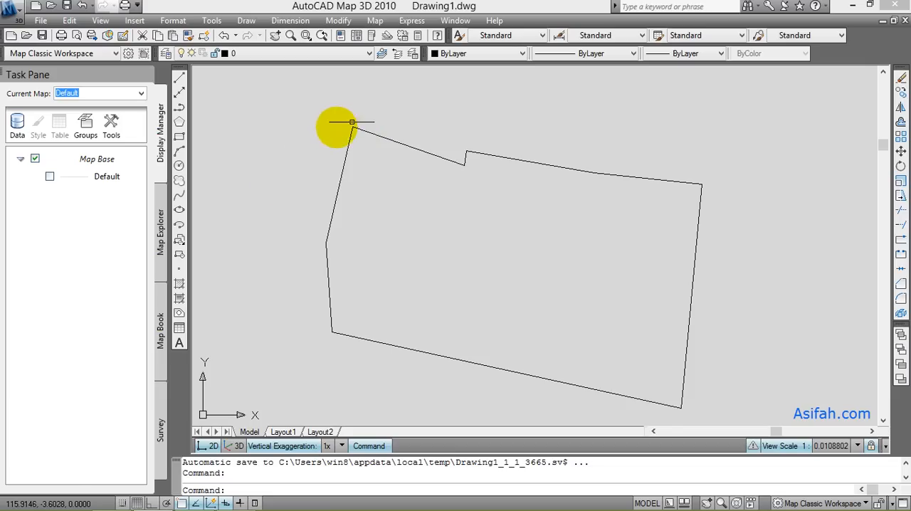
click(28, 504)
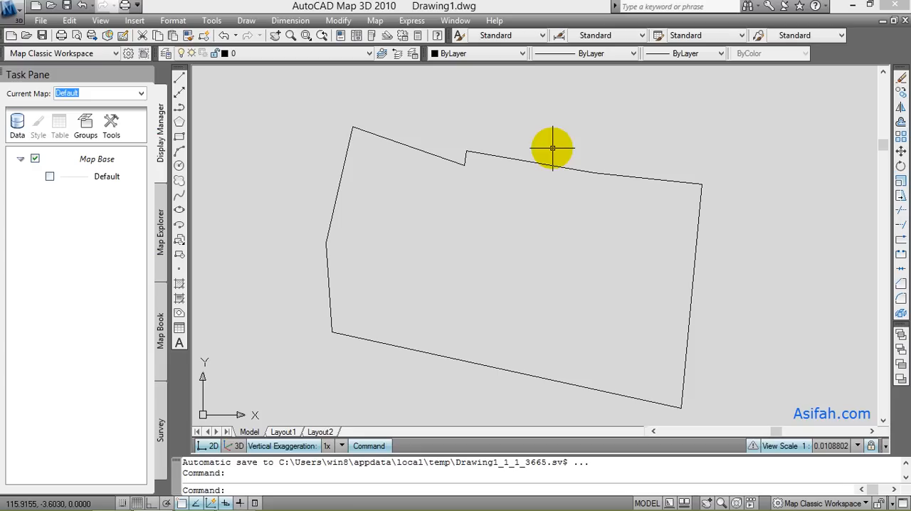
- Convert all boundary lines to polylines with PEDIT's Multiple option and join them into one polyline using fuzz distance 0.0000
text(PE)
key(Return)
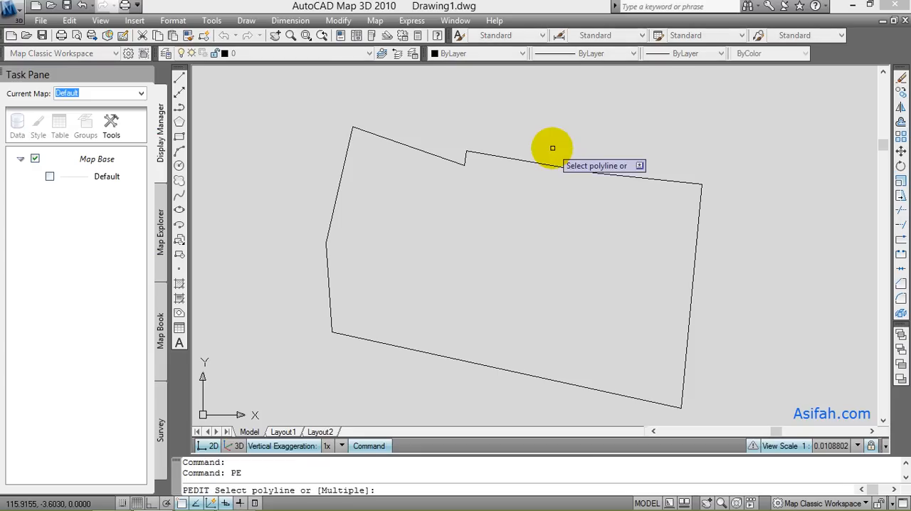
text(M)
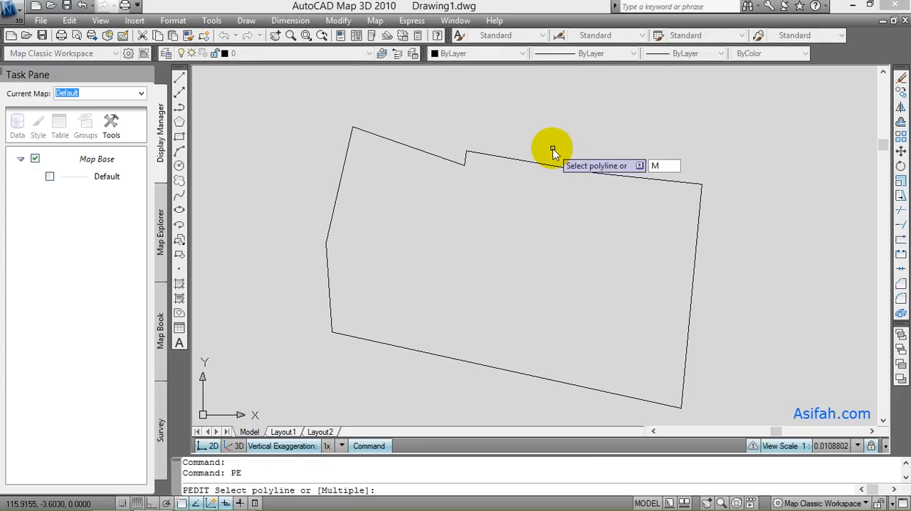
key(Return)
click(696, 412)
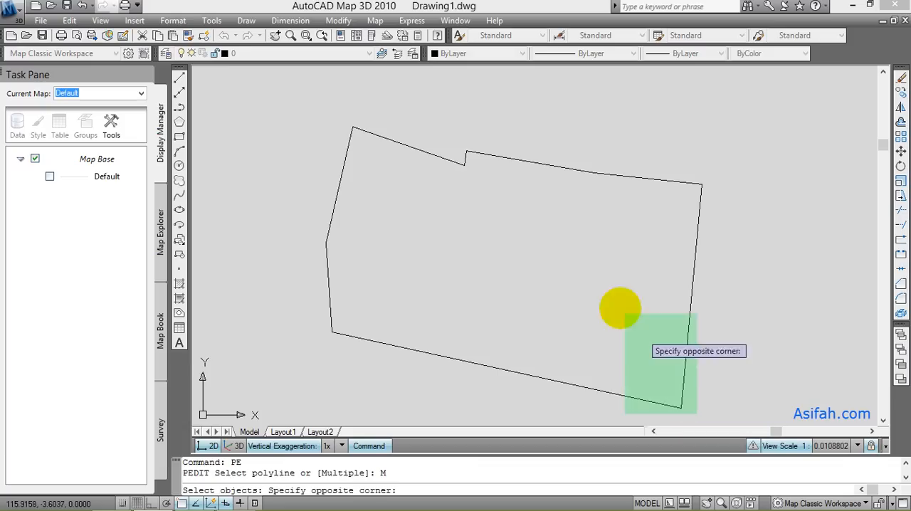
click(300, 93)
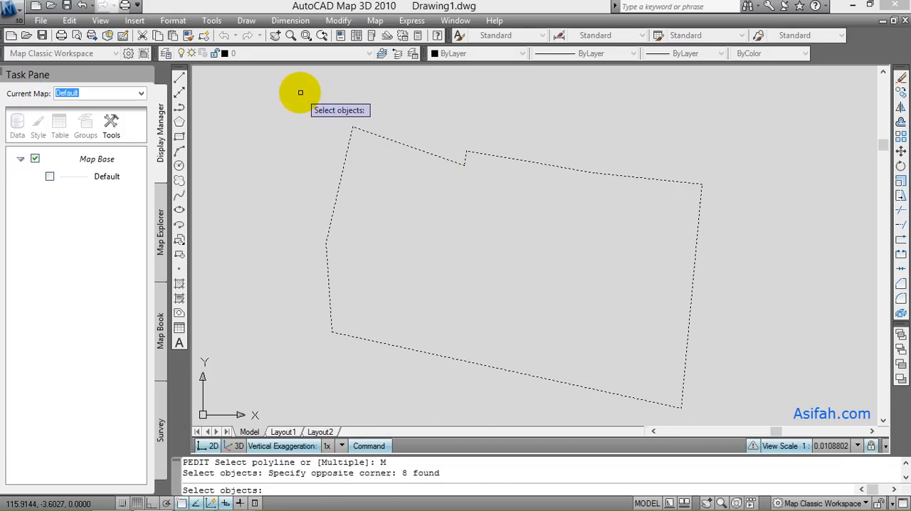
key(Return)
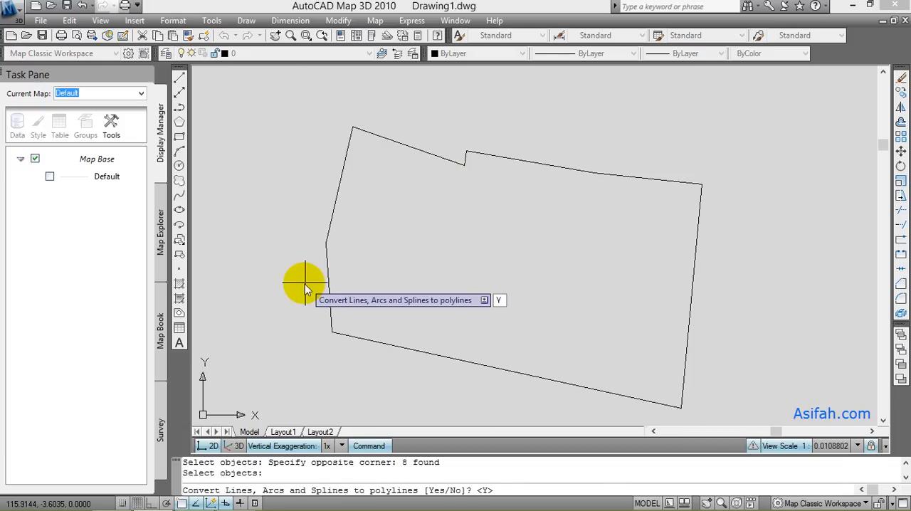
key(Return)
text(J)
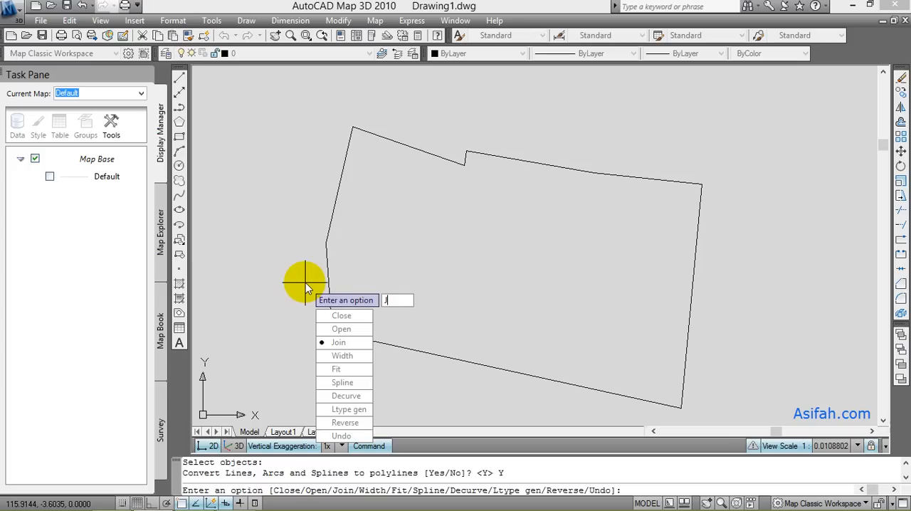
key(Return)
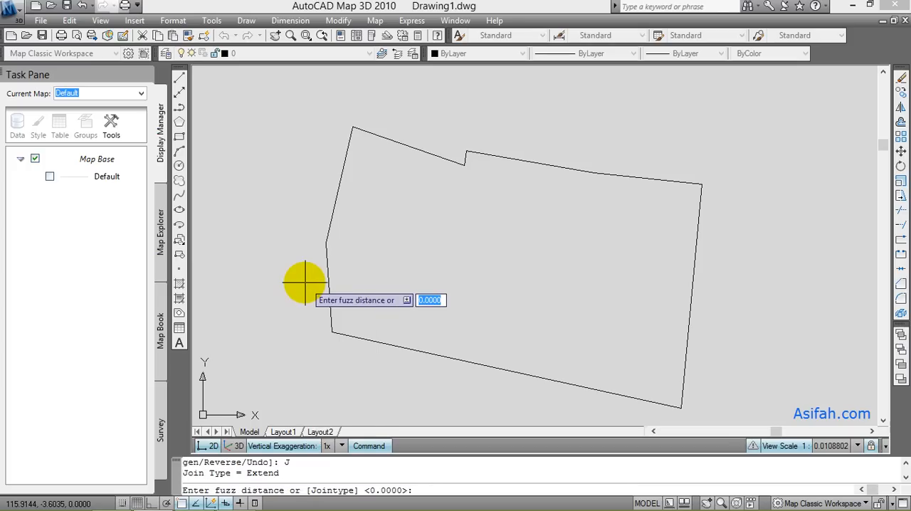
key(Return)
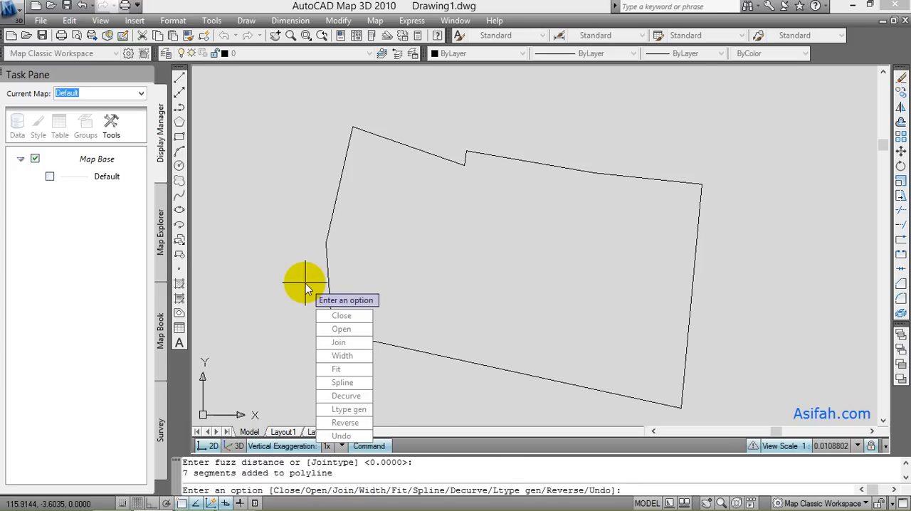
key(Return)
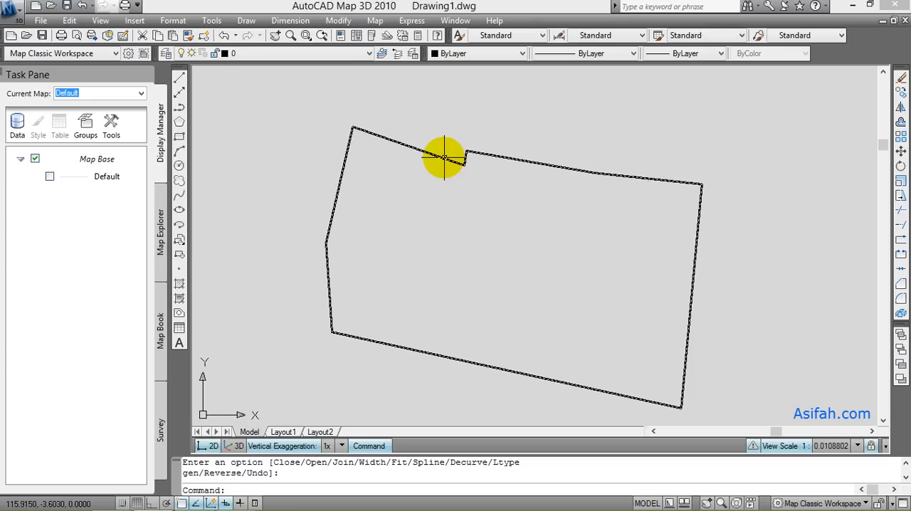
mouse_move(445, 156)
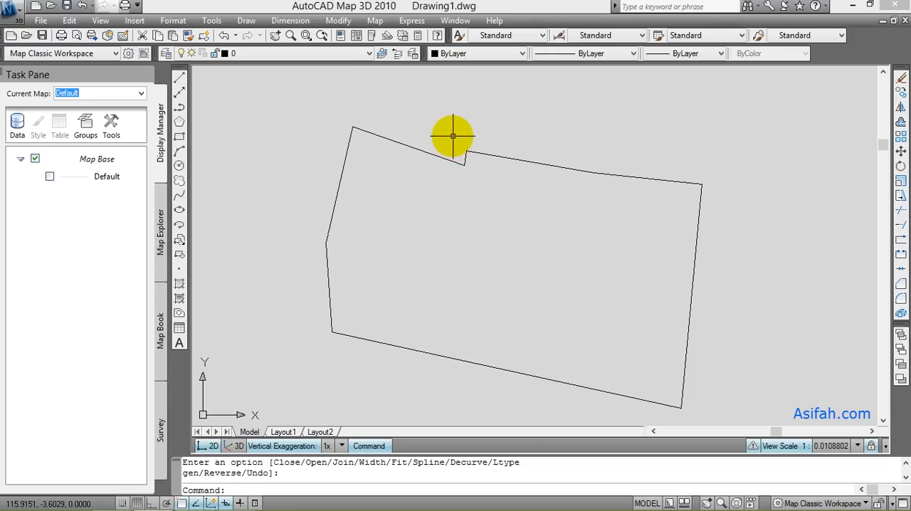
- Measure the joined boundary polyline with AREA's Object option and examine the reported area and perimeter
text(AA)
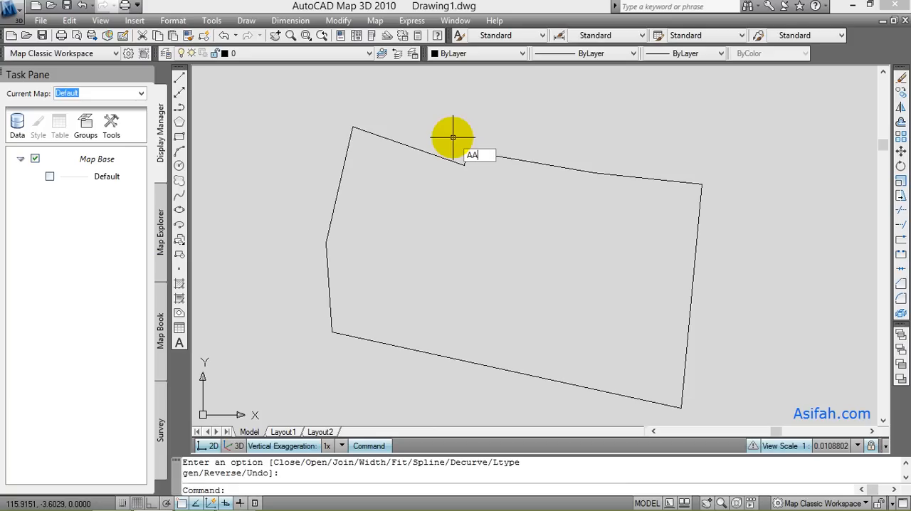
key(Return)
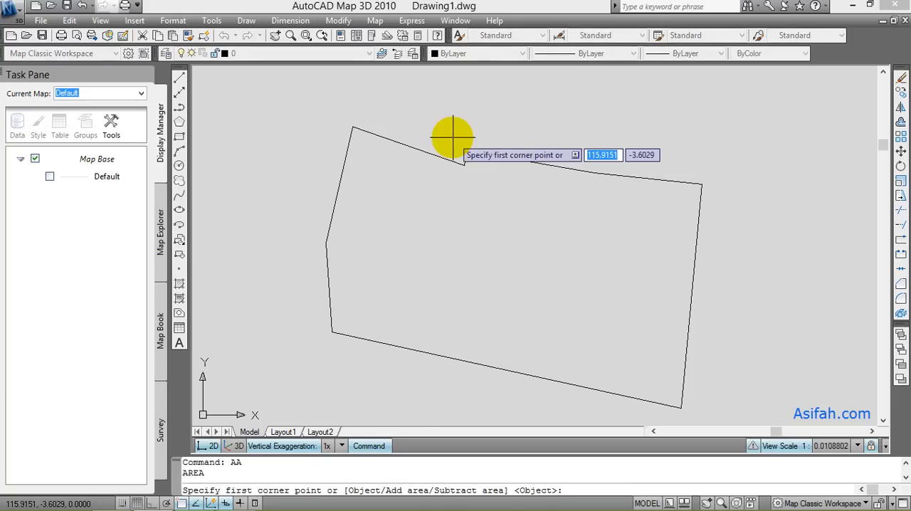
text(O)
key(Return)
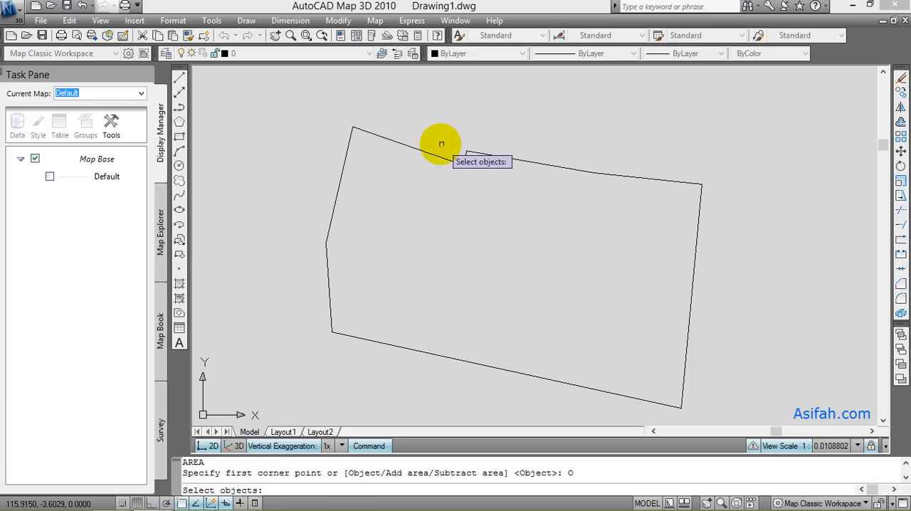
click(426, 151)
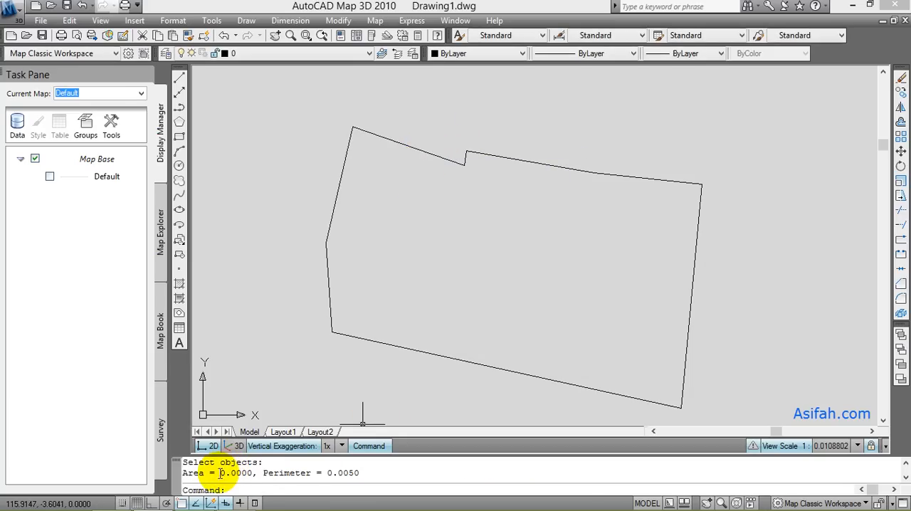
drag(220, 473, 242, 473)
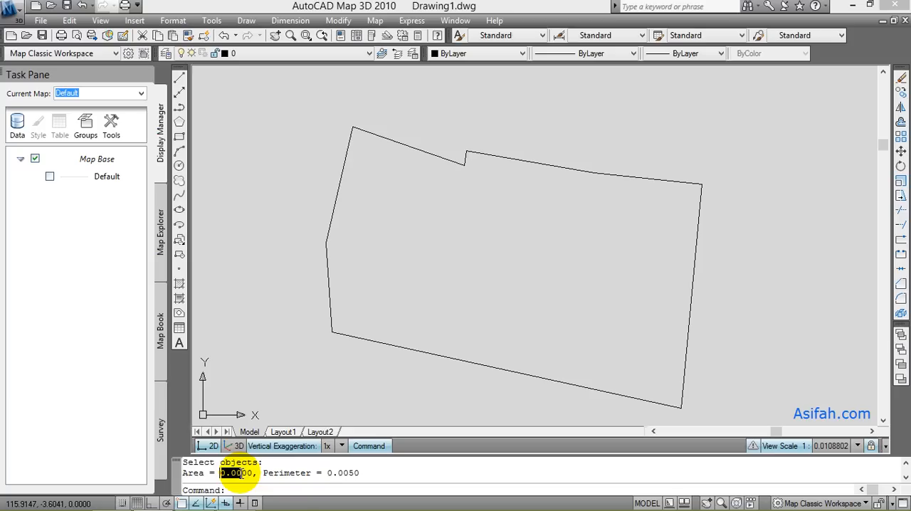
drag(326, 474, 348, 475)
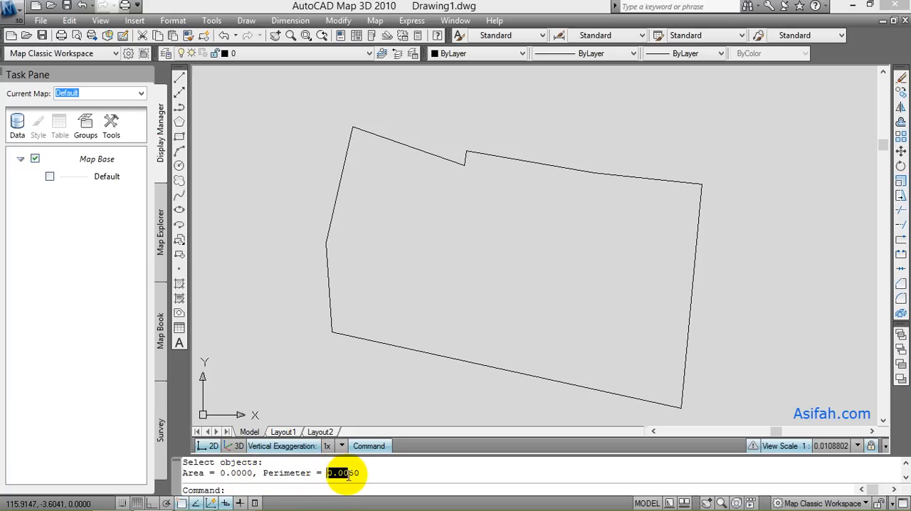
- Switch to Google Earth Pro and check the Bidang polygon's perimeter in metres and area in square metres
mouse_move(243, 507)
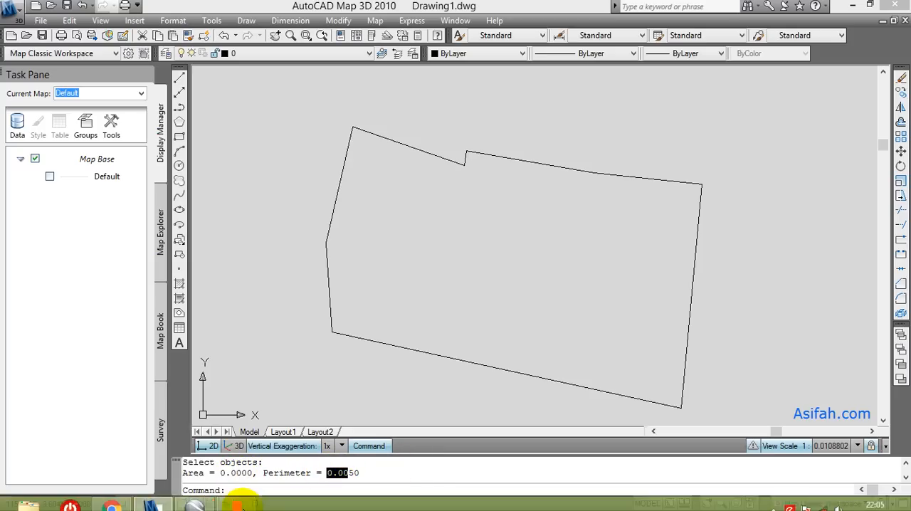
click(194, 507)
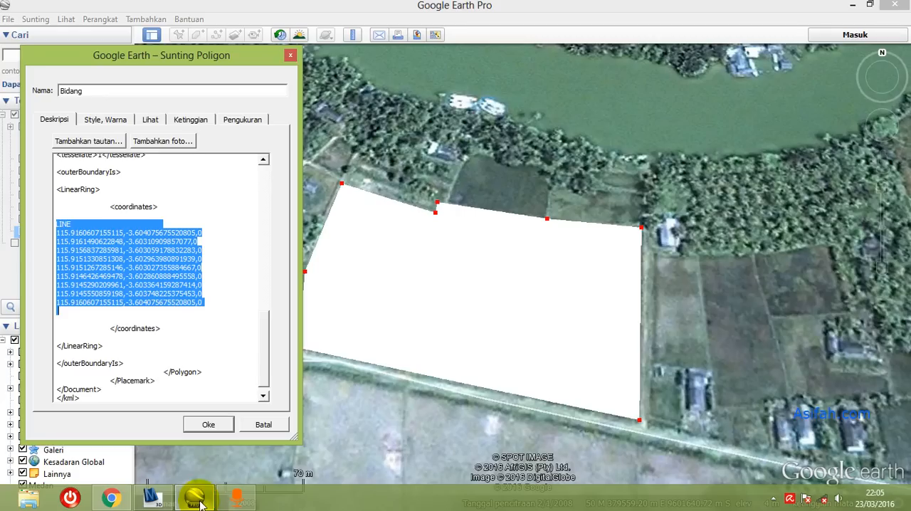
click(246, 121)
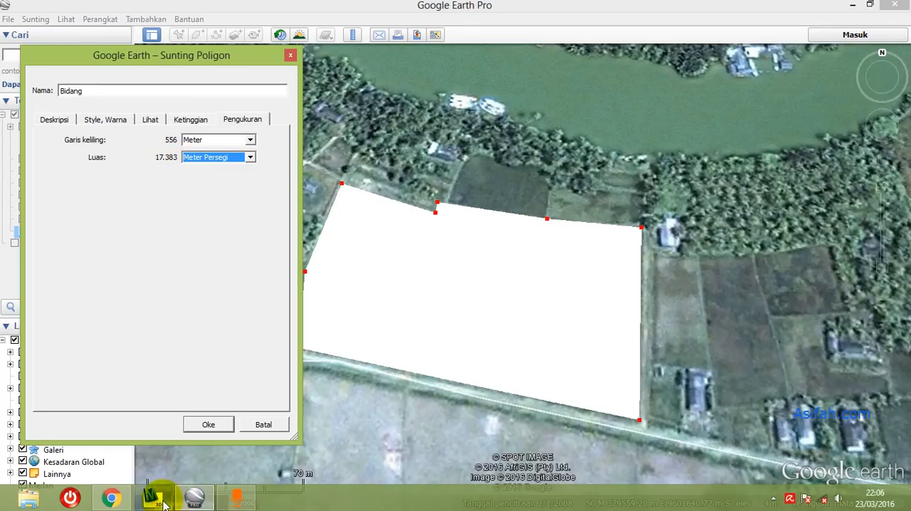
- Switch back to AutoCAD Map 3D and assign the global coordinate system with code LL84 to the current drawing
click(151, 497)
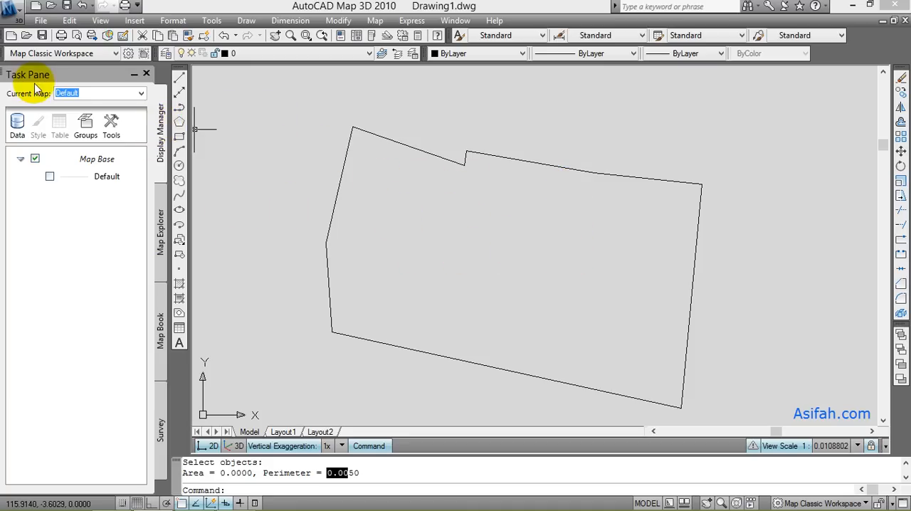
click(161, 237)
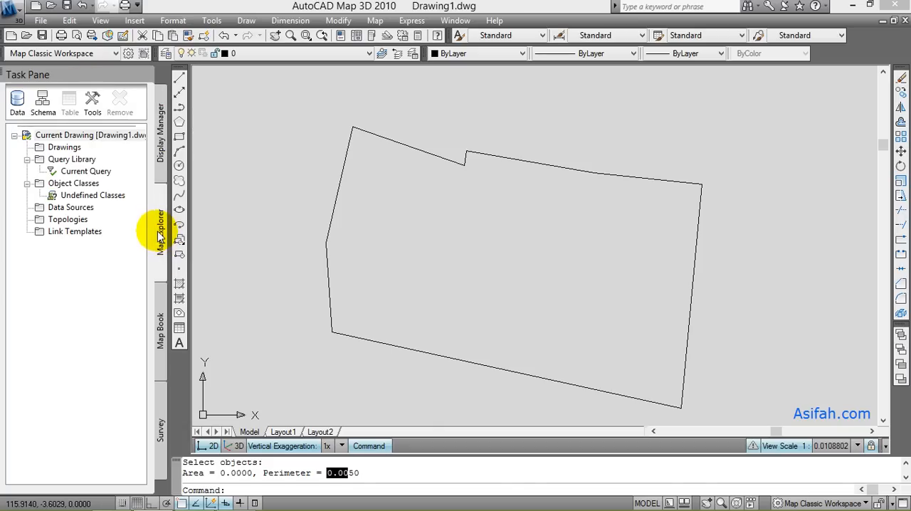
click(64, 136)
right_click(68, 135)
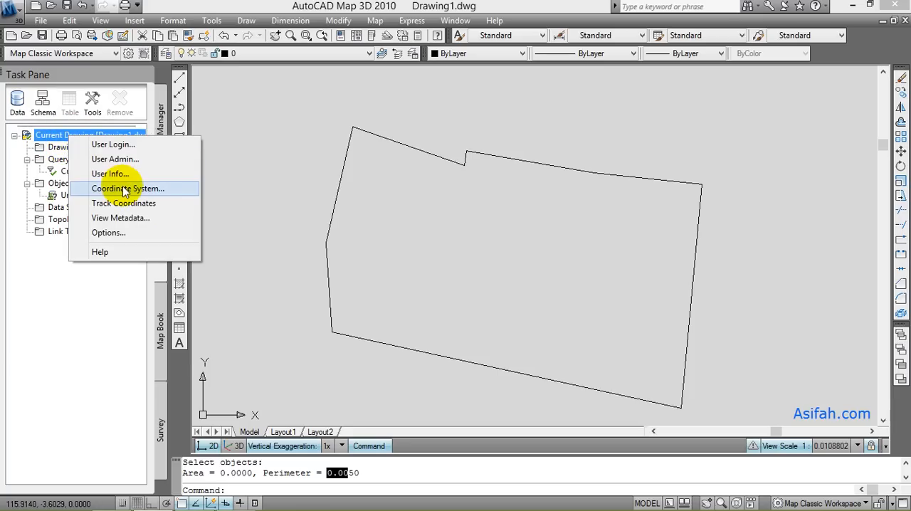
click(124, 189)
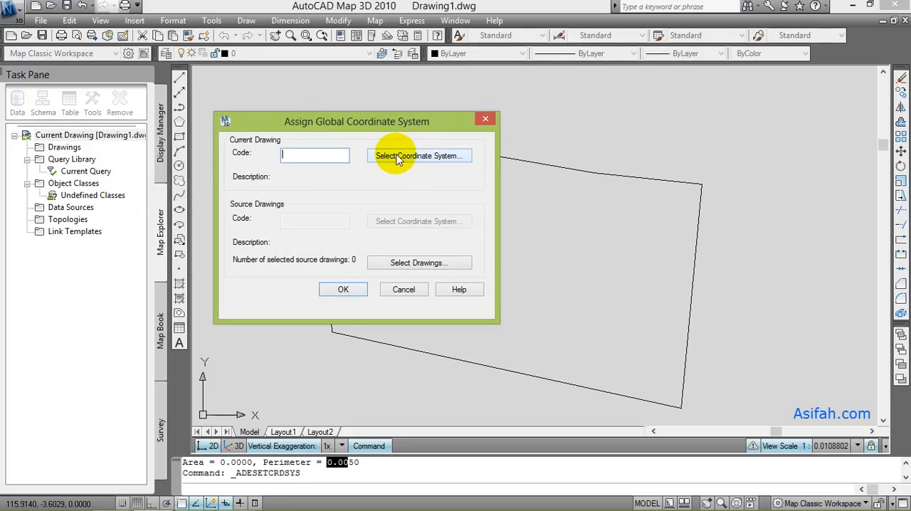
click(398, 158)
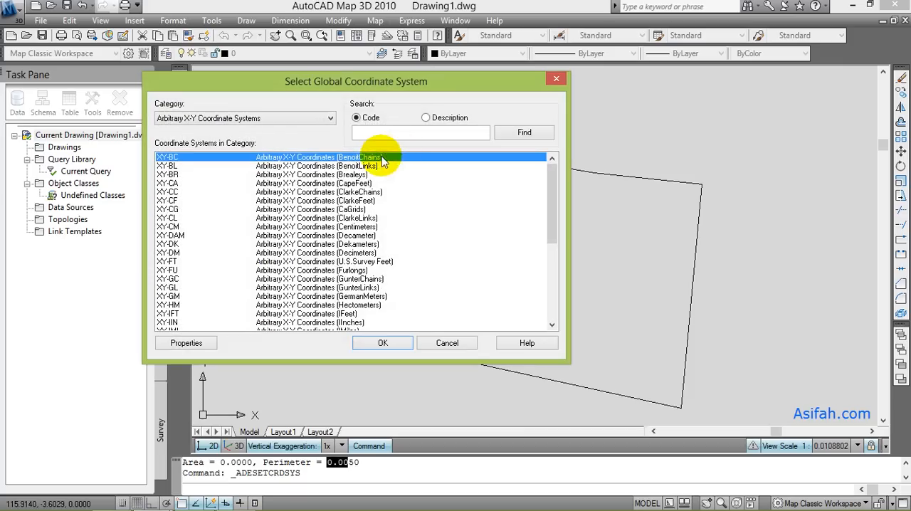
click(389, 134)
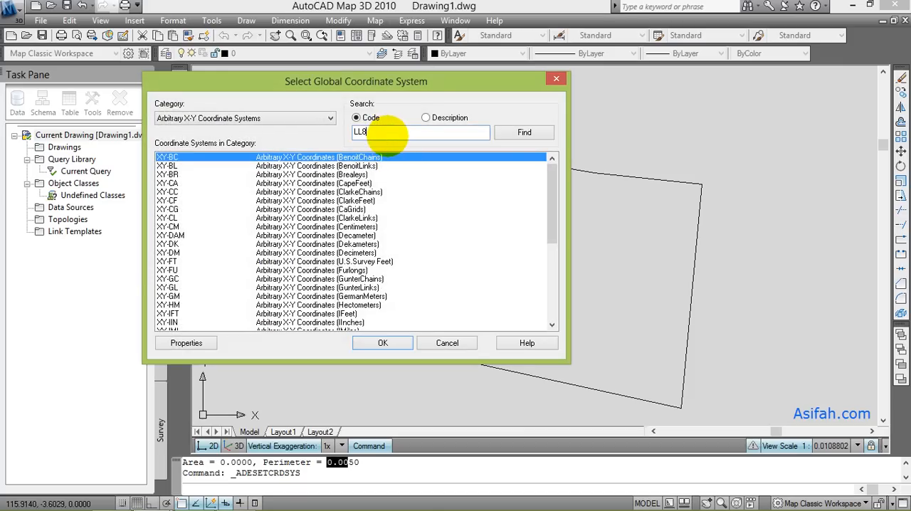
click(524, 133)
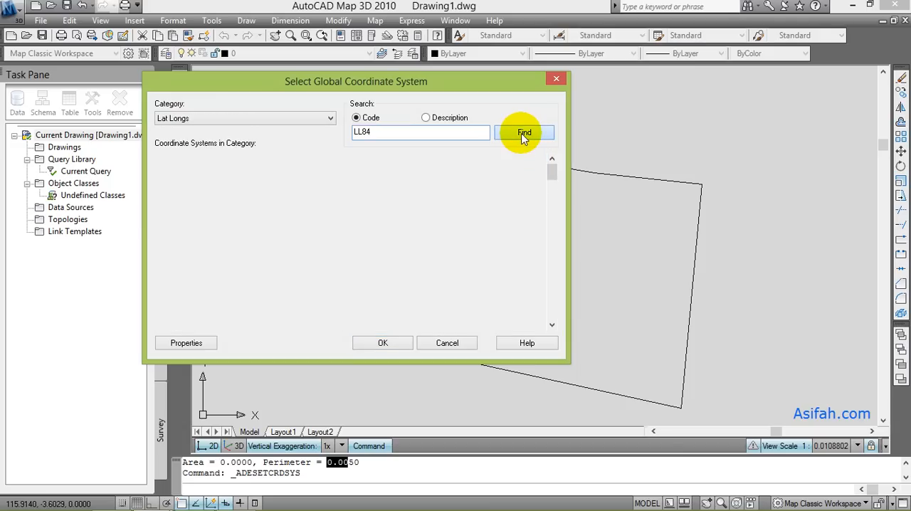
click(378, 345)
click(345, 288)
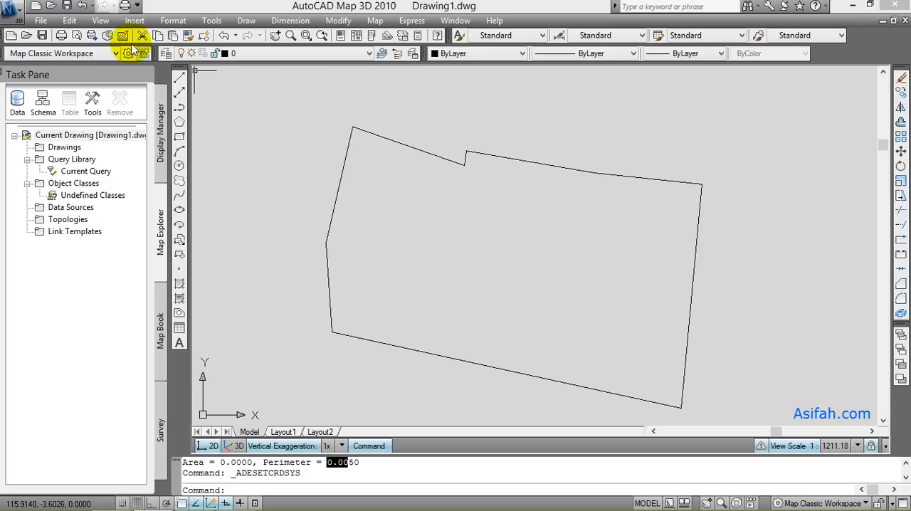
- Save the drawing as Bidang20 in the File Latihan Videobook folder on drive G and close it
click(42, 21)
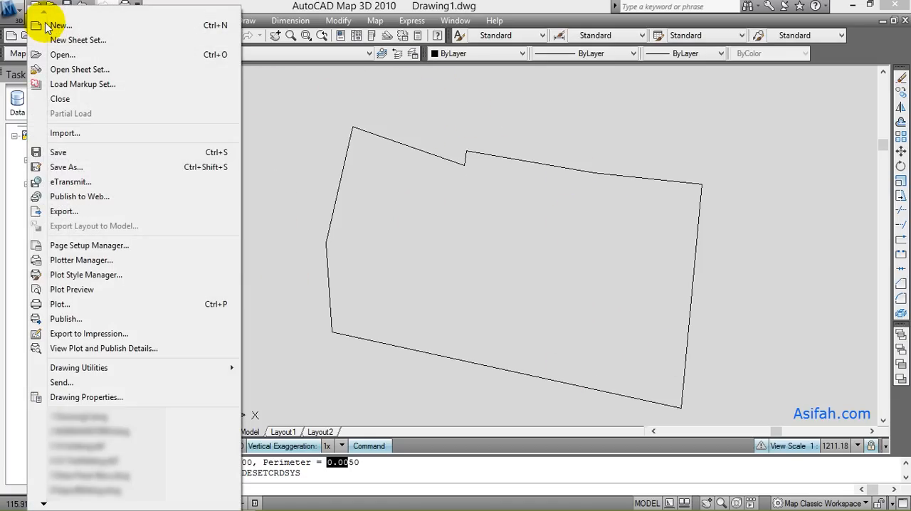
click(82, 166)
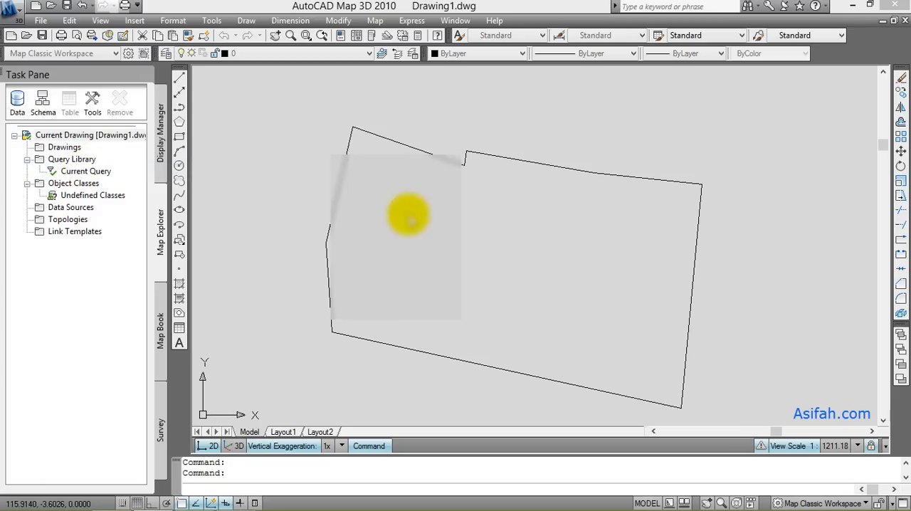
click(431, 122)
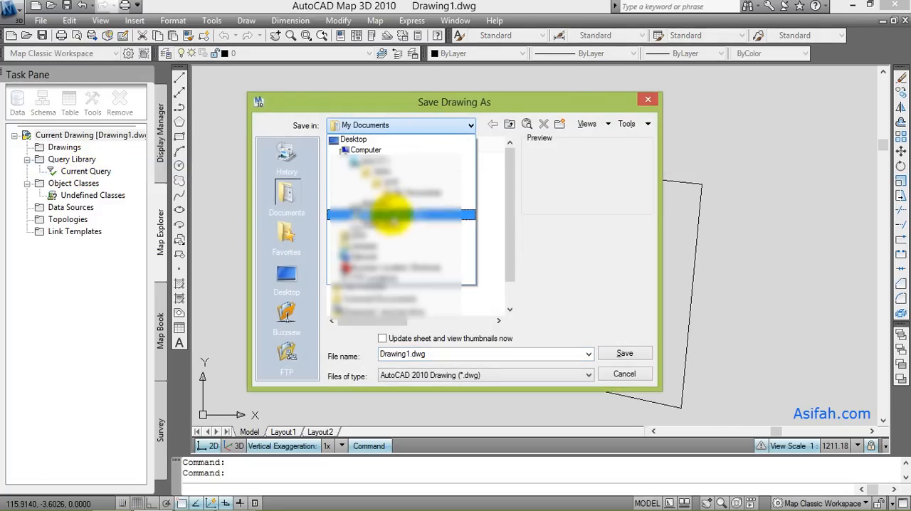
click(416, 219)
double_click(408, 197)
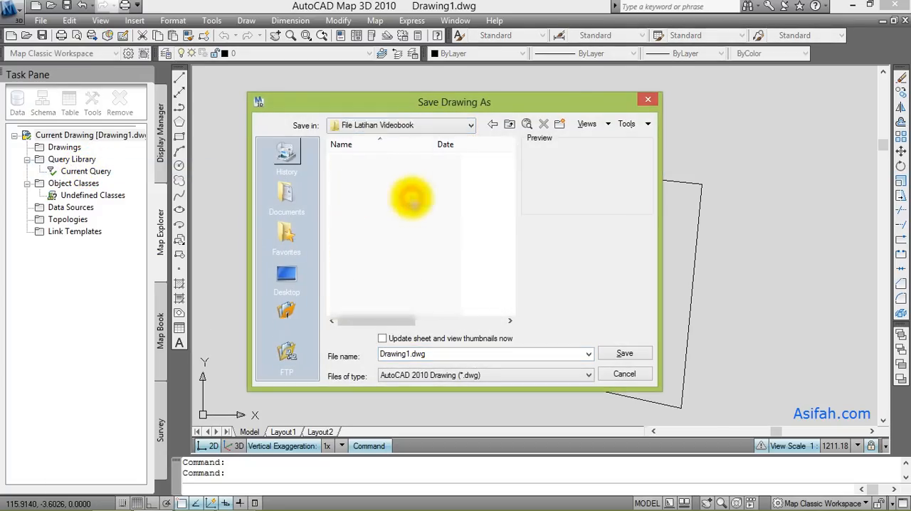
double_click(459, 350)
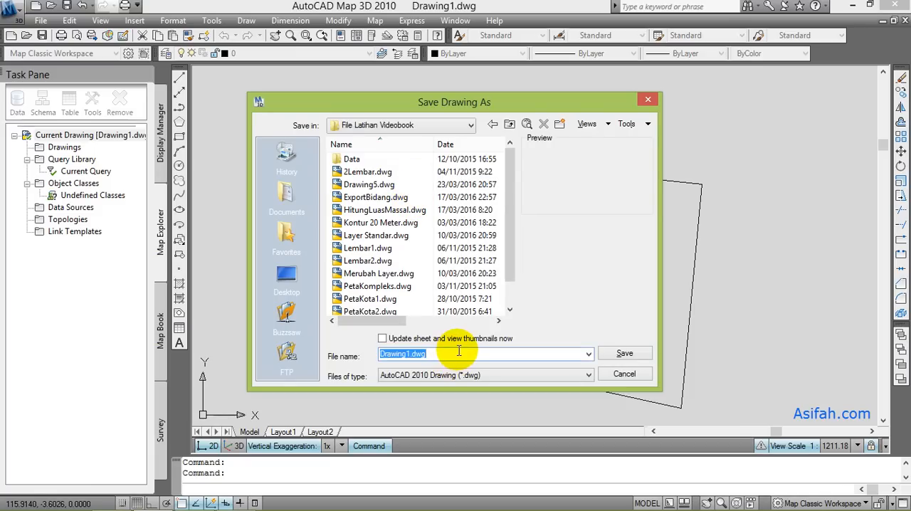
text(b)
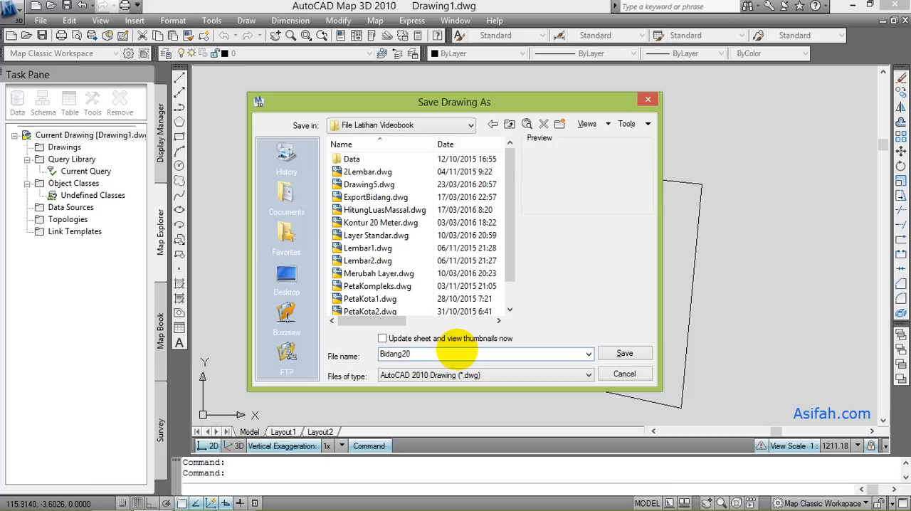
click(637, 358)
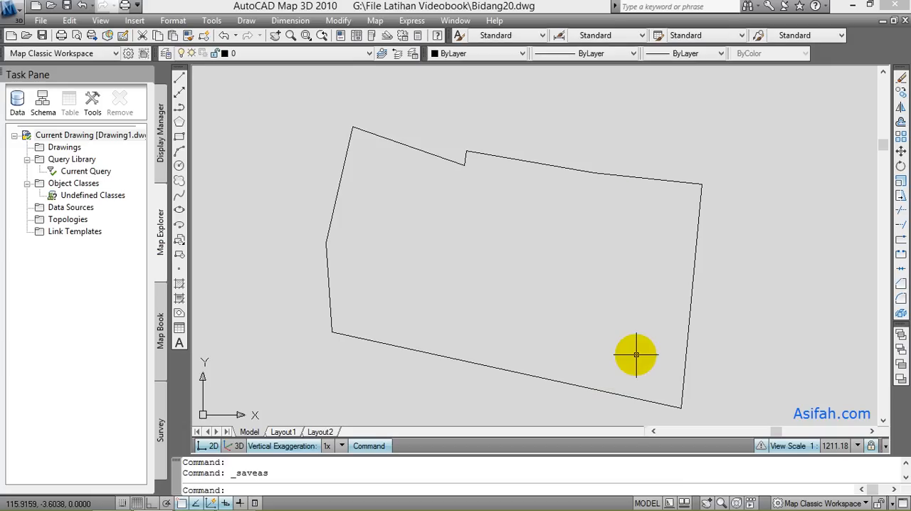
click(902, 23)
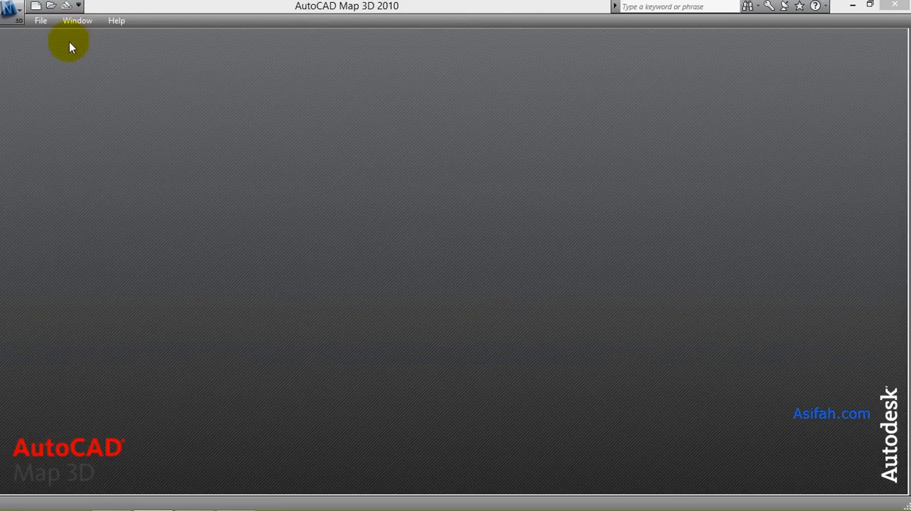
- Start a new drawing and, from the attach dialog for source drawings, add drive alias G with actual path G:
click(36, 7)
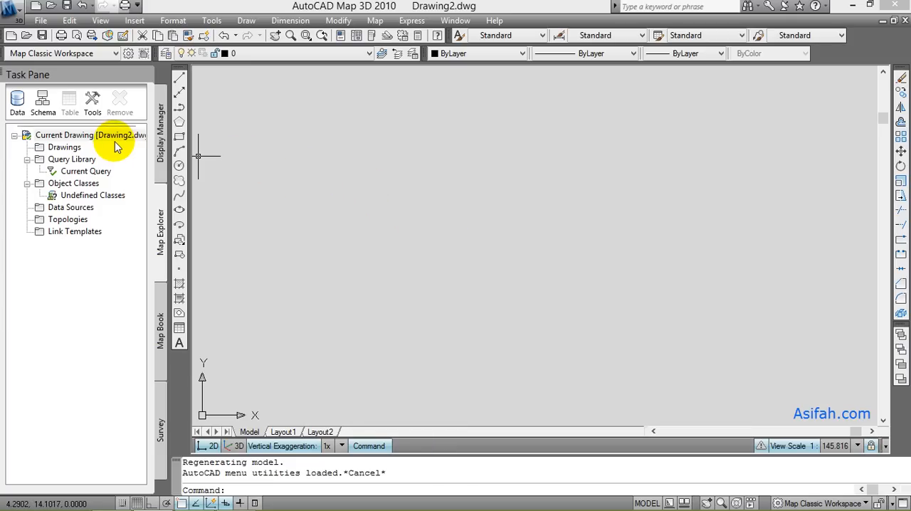
click(72, 151)
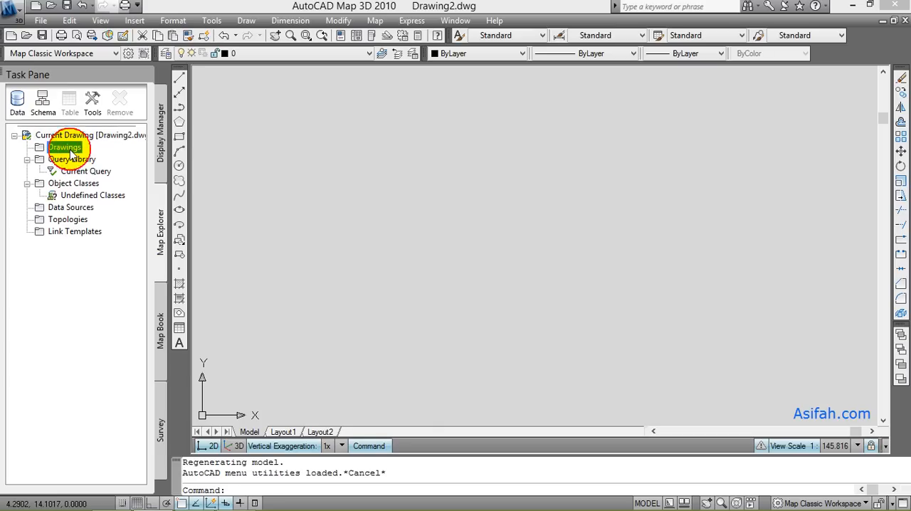
right_click(72, 150)
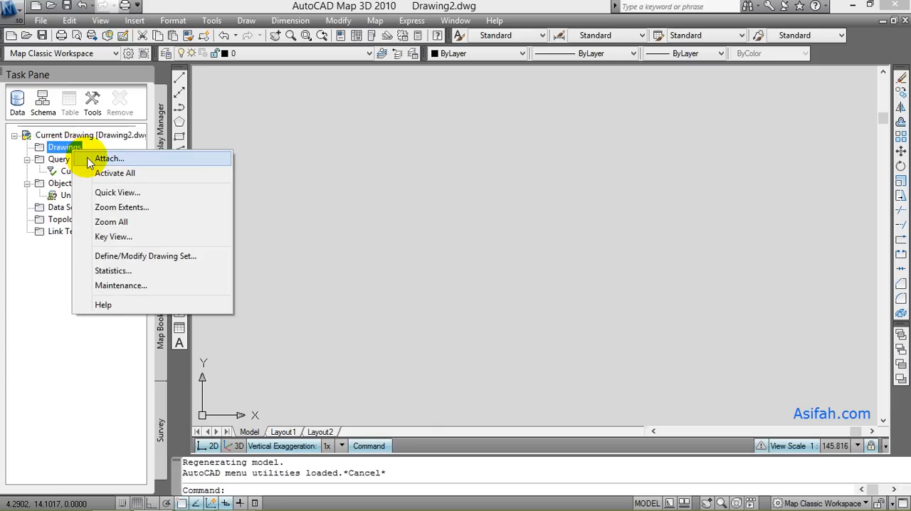
click(91, 157)
click(377, 146)
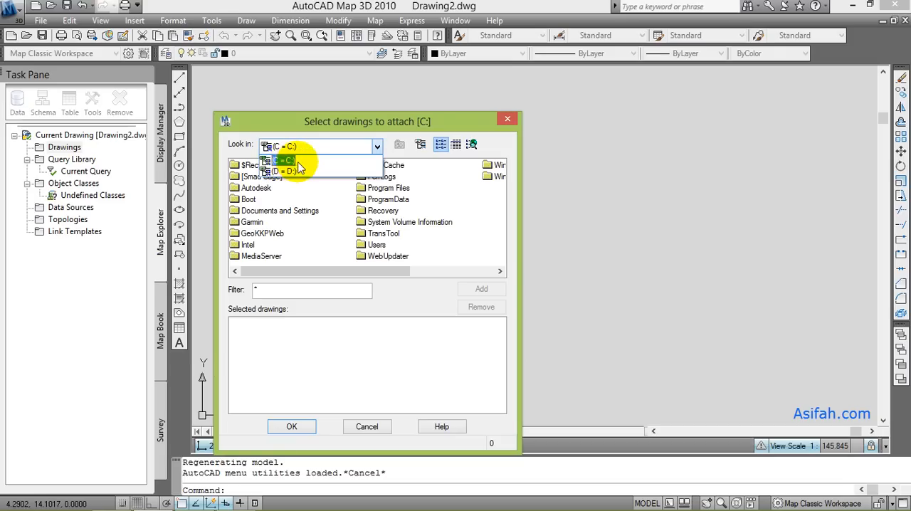
click(288, 160)
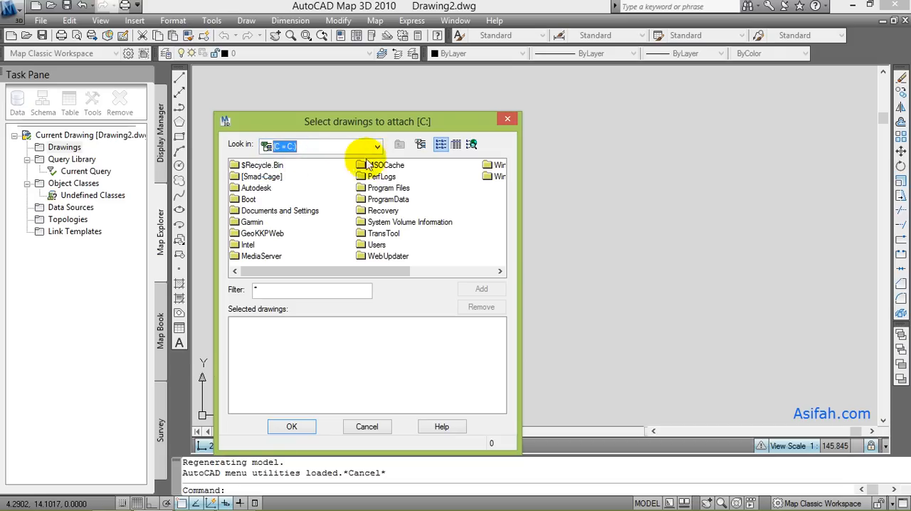
click(420, 146)
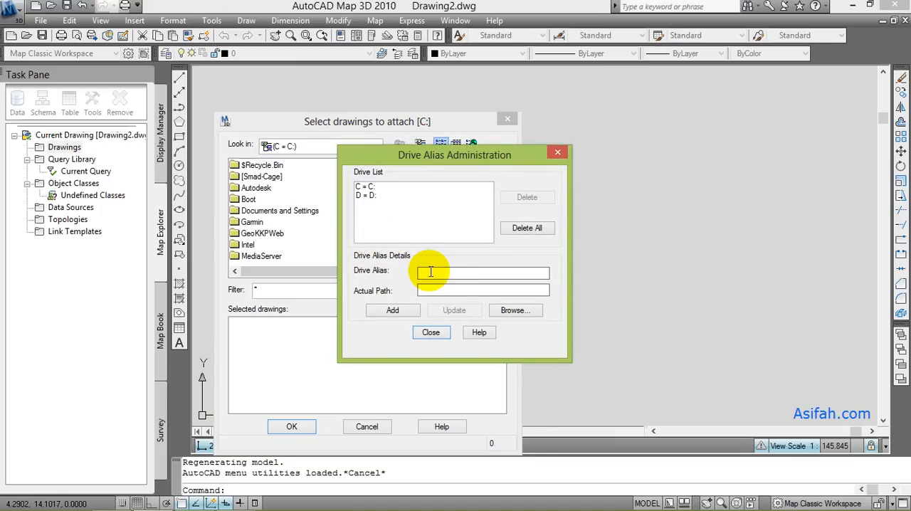
text(G)
click(428, 289)
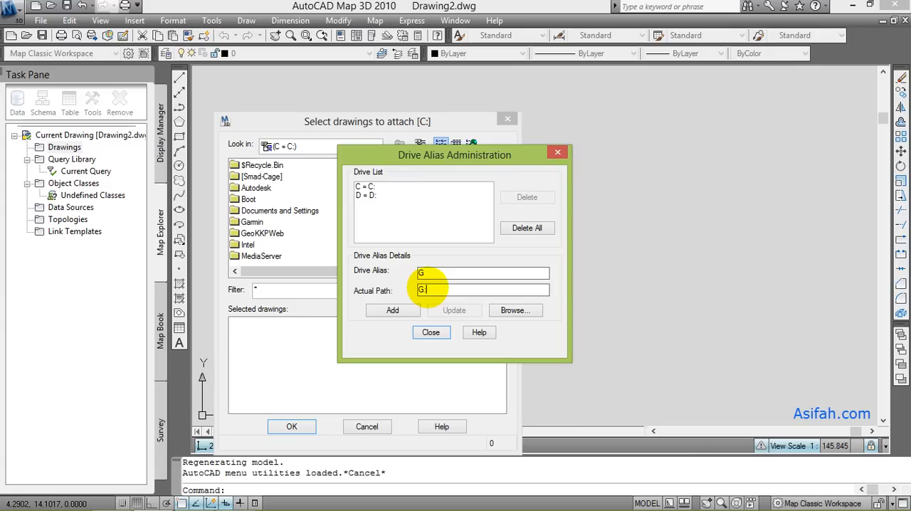
click(392, 310)
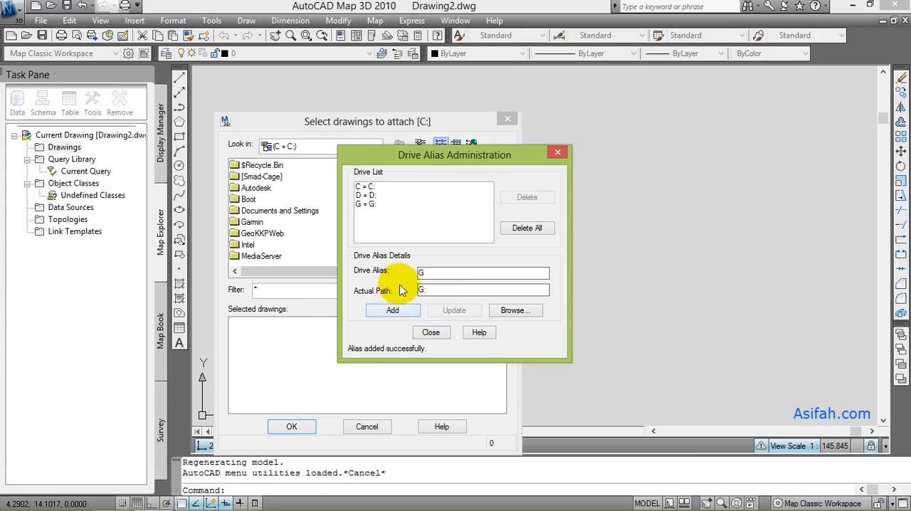
click(431, 333)
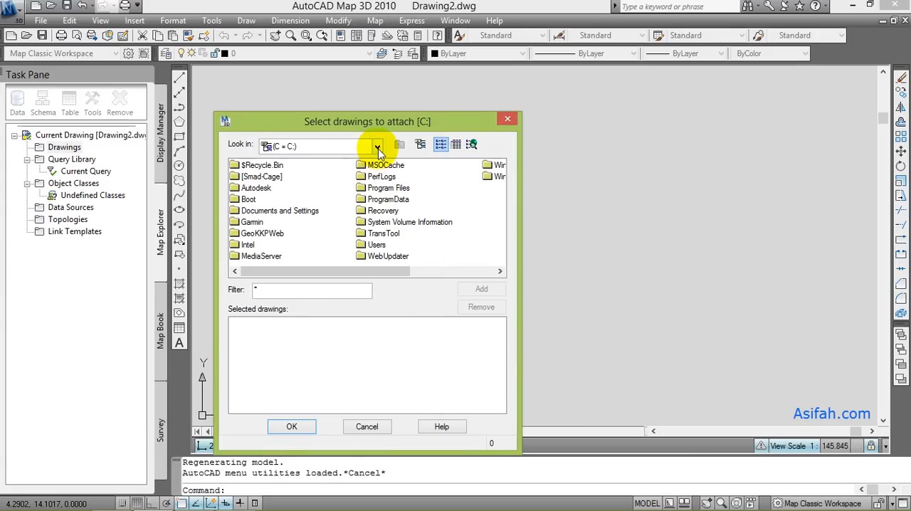
- Attach Bidang20.dwg from the File Latihan Videobook folder on drive G to the current drawing
click(378, 148)
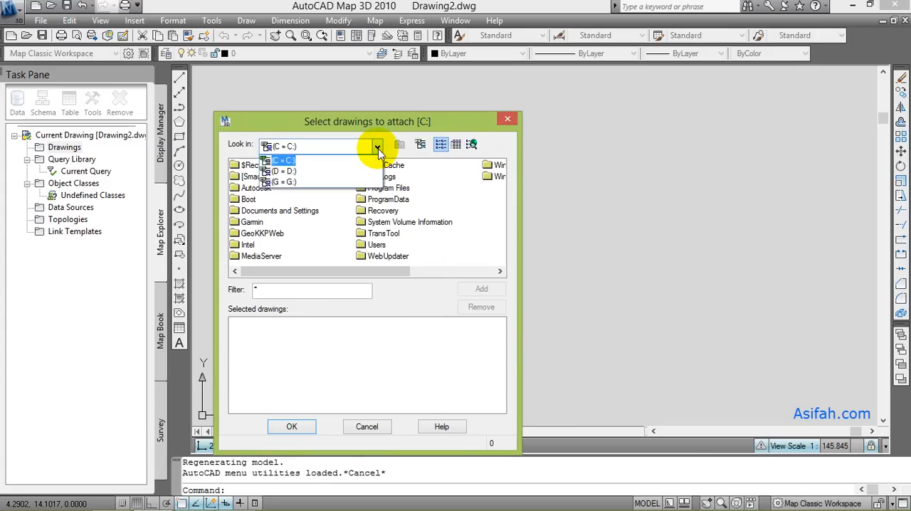
click(309, 183)
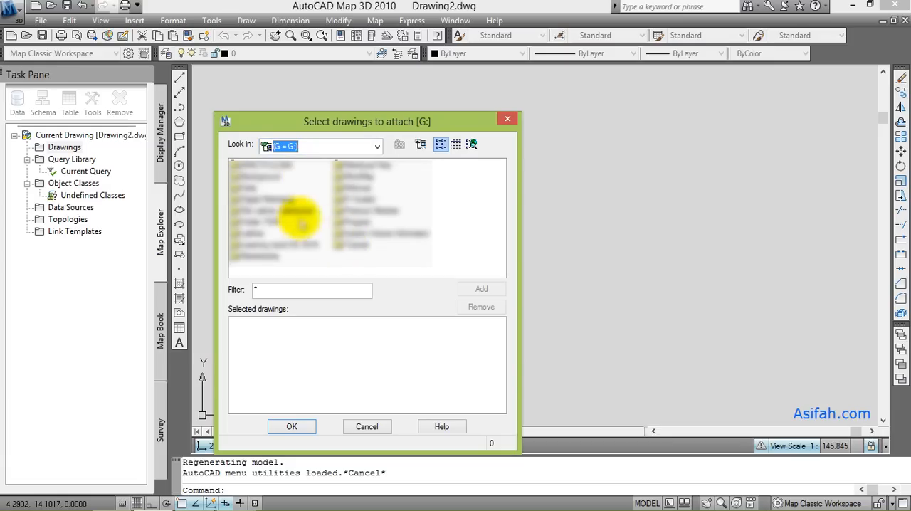
double_click(292, 212)
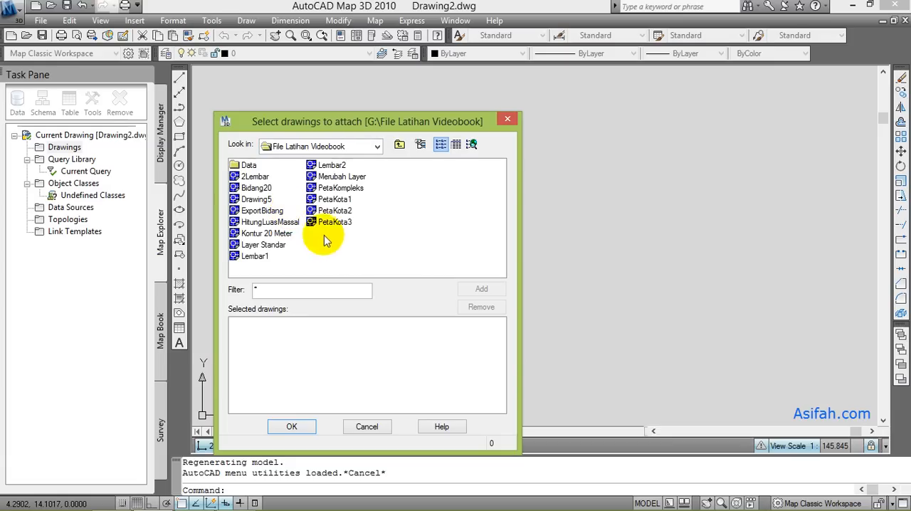
click(258, 188)
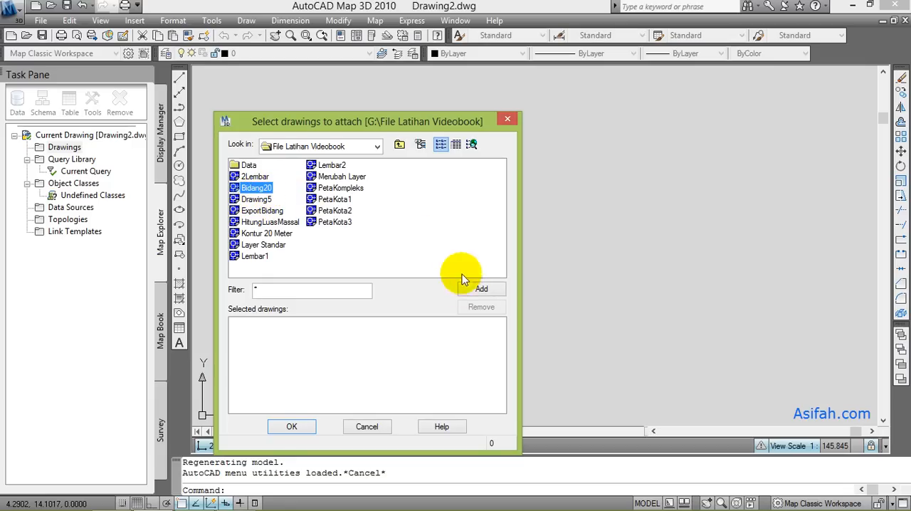
click(479, 290)
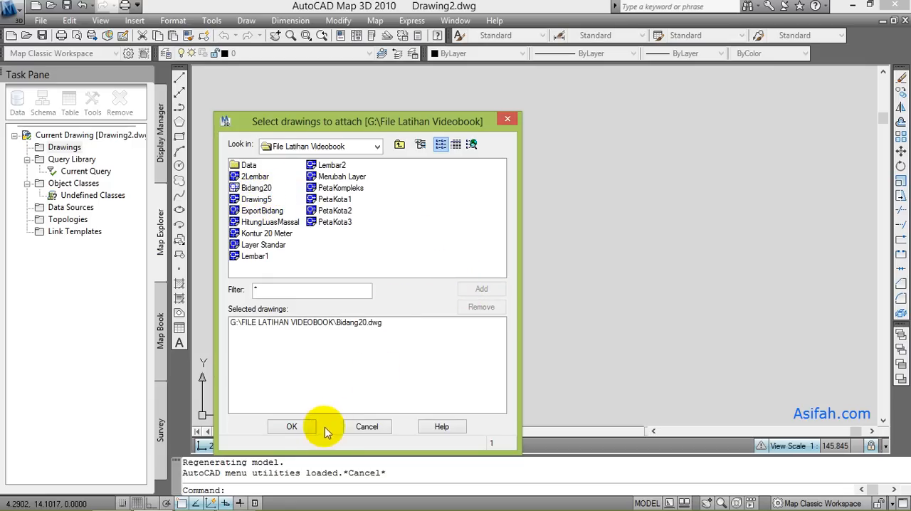
click(279, 323)
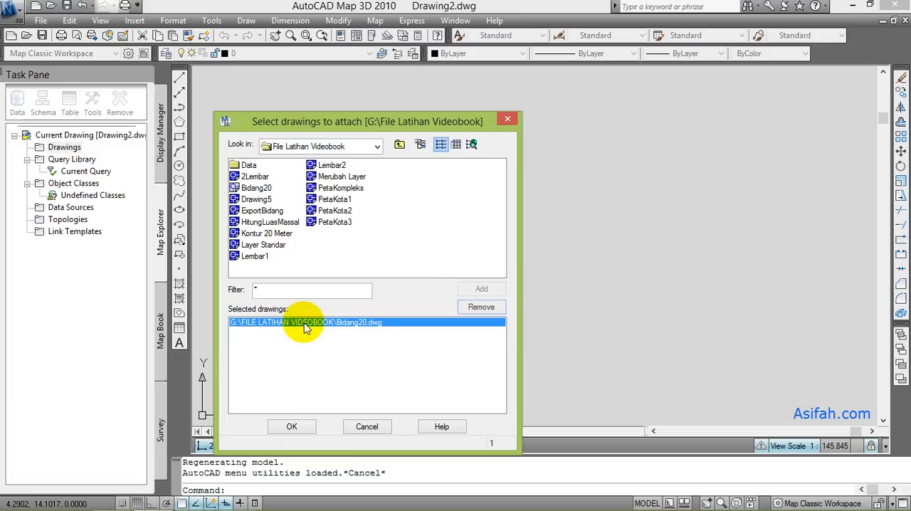
click(292, 427)
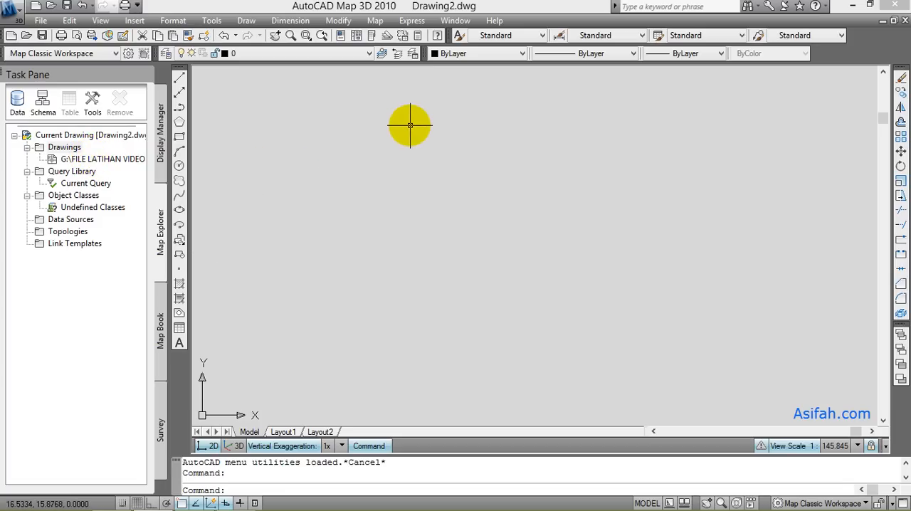
- Choose UTM84-50S from the UTM, WGS84 Datum category as the current drawing's global coordinate system
click(374, 21)
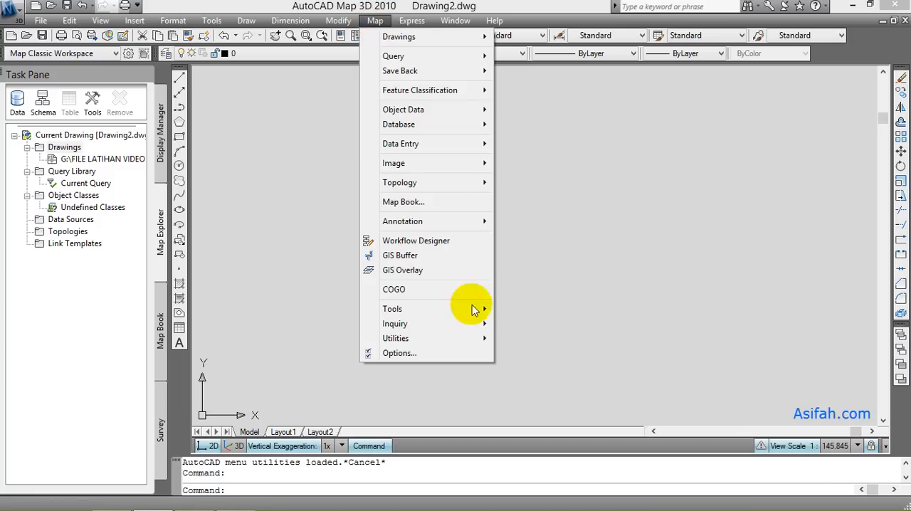
mouse_move(472, 312)
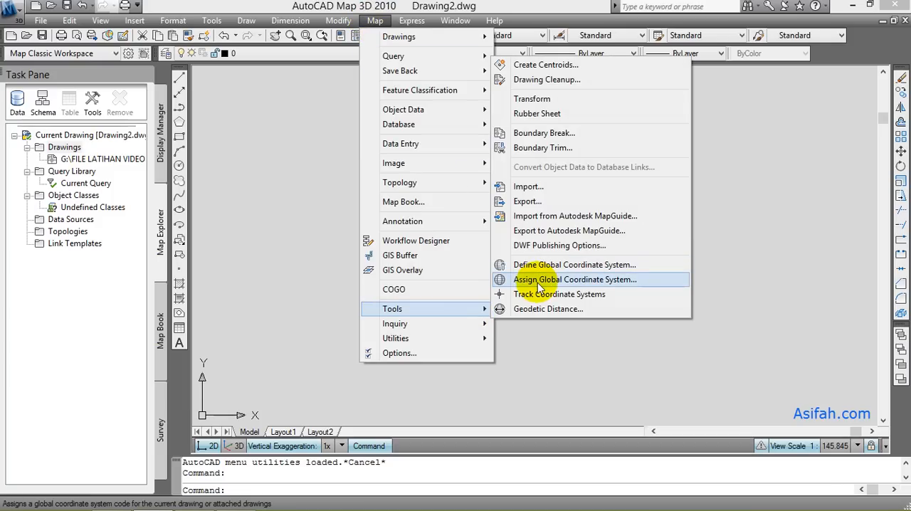
click(537, 281)
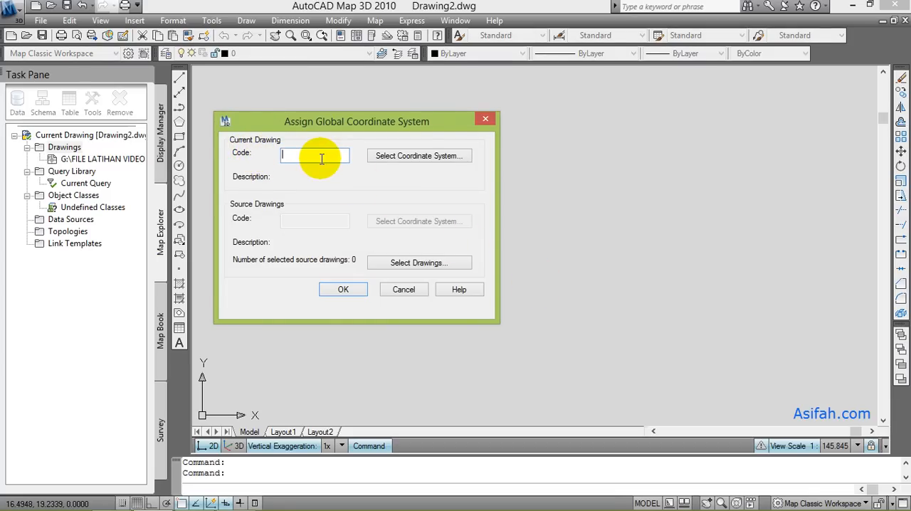
click(378, 156)
click(324, 119)
drag(332, 149, 334, 367)
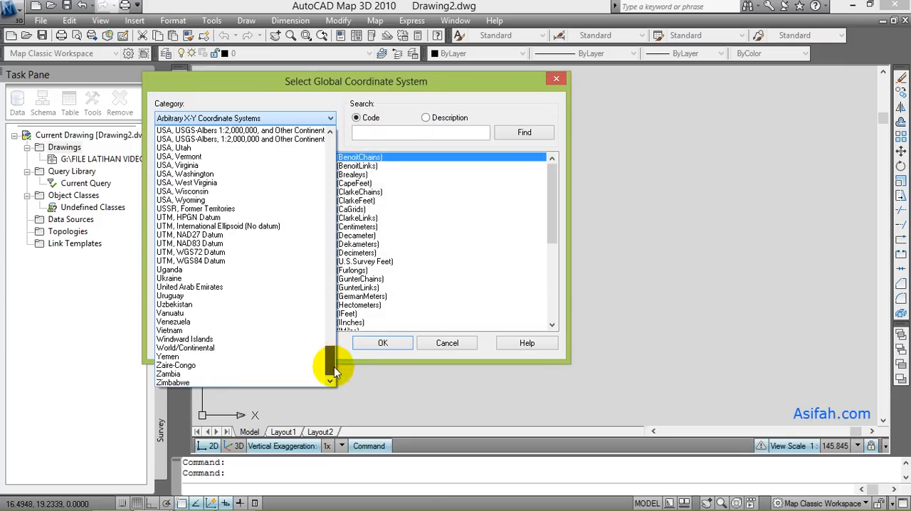
click(241, 264)
drag(554, 172, 555, 274)
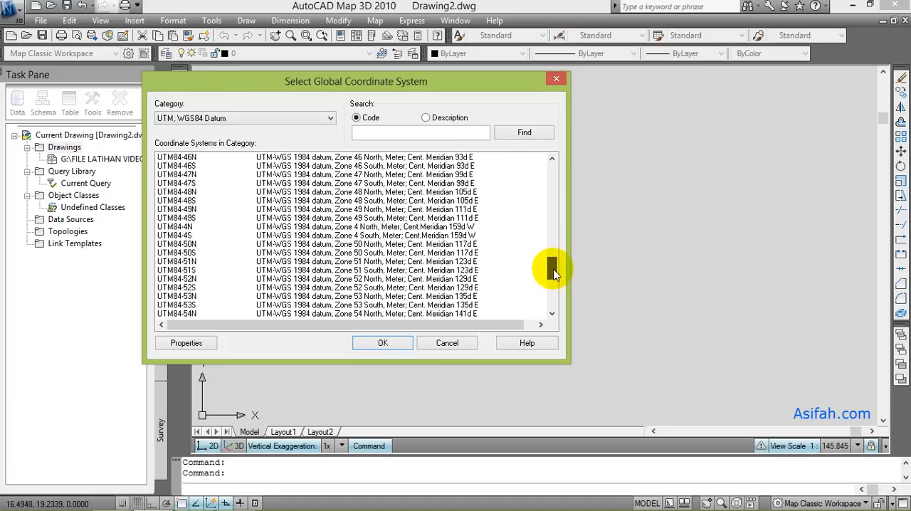
click(197, 254)
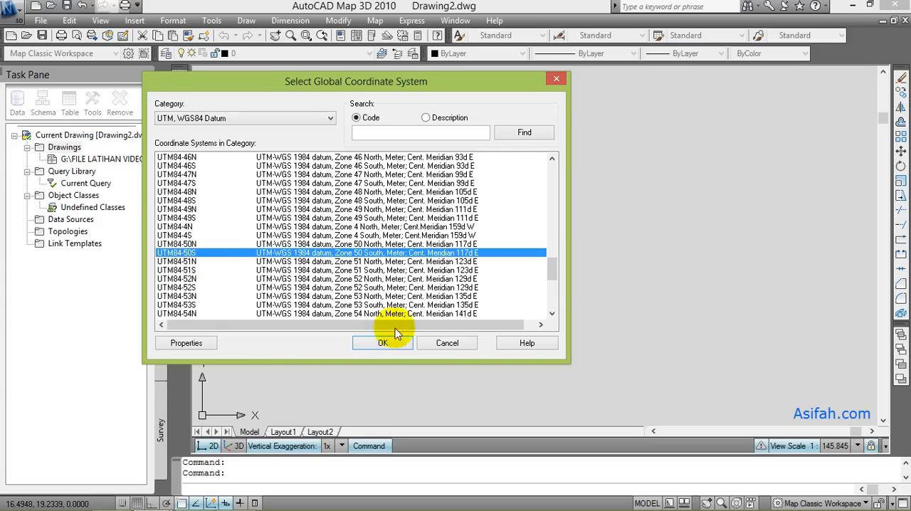
click(380, 344)
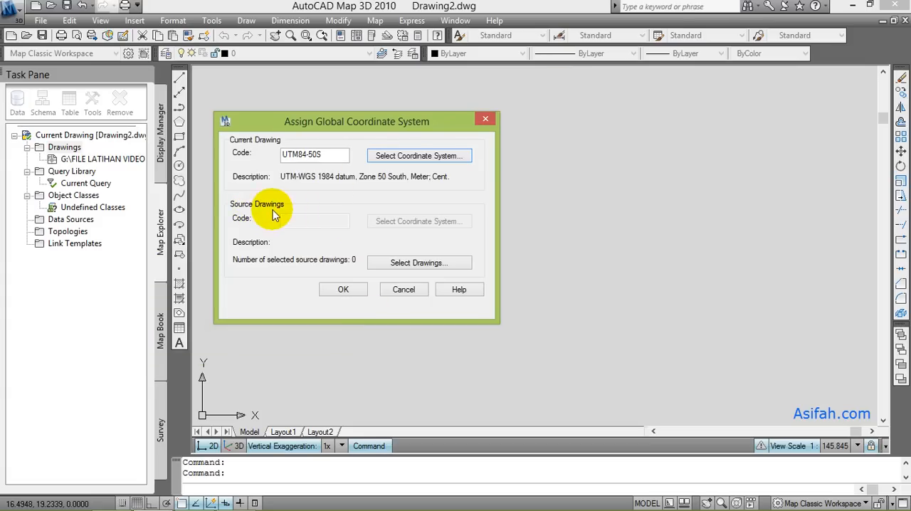
- Select the attached Bidang20.dwg as the source drawing for the coordinate system assignment
click(424, 264)
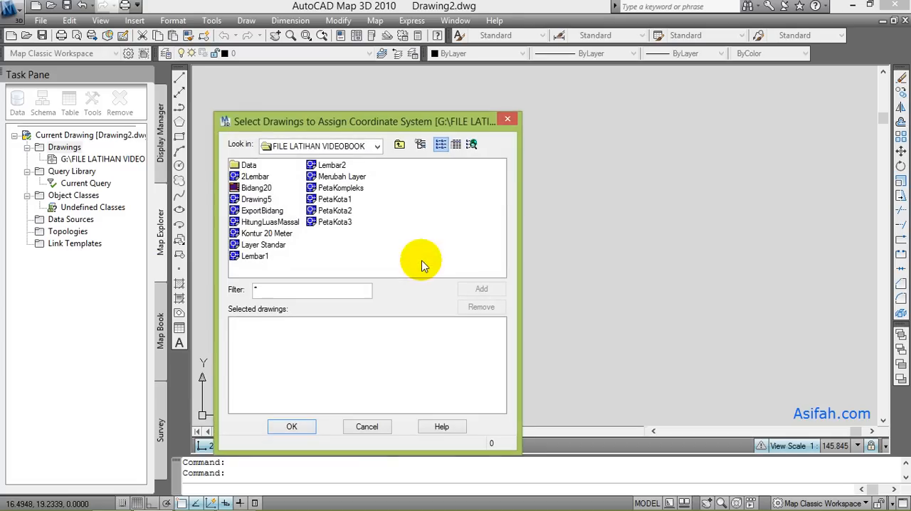
click(256, 190)
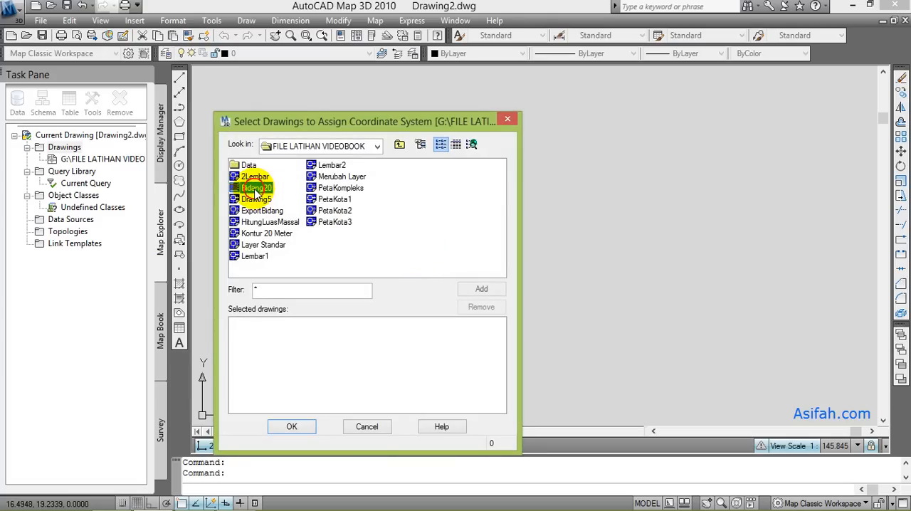
click(484, 289)
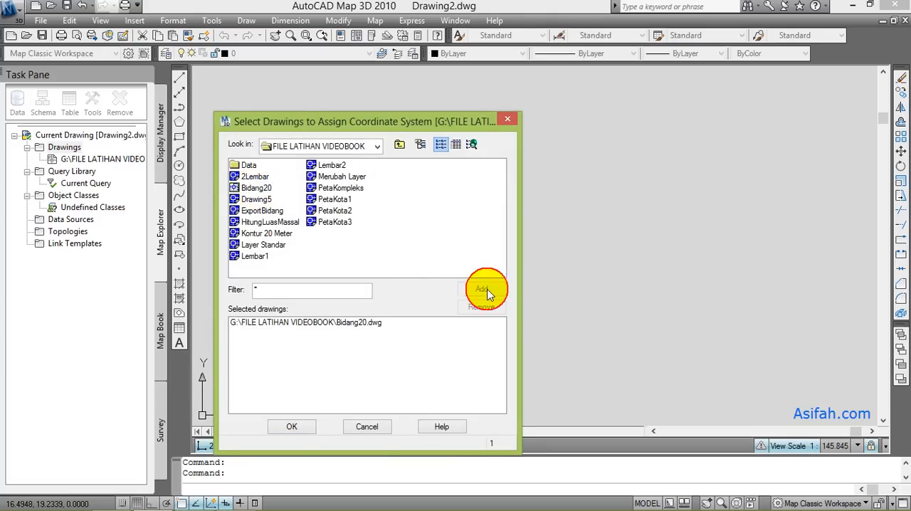
click(296, 427)
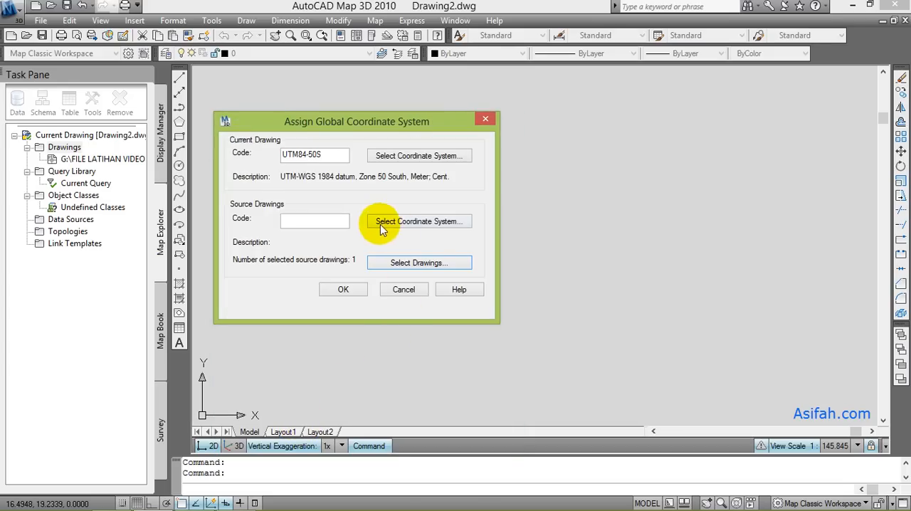
- Assign LL84 (WGS84 datum, Latitude-Longitude; Degrees) as the source drawing's coordinate system and apply the global coordinate system assignment
click(388, 223)
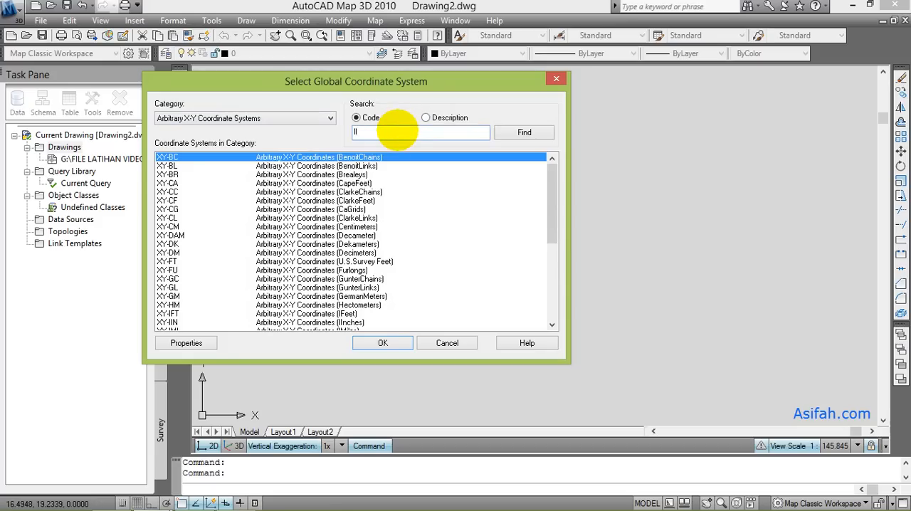
click(399, 133)
text(ll84)
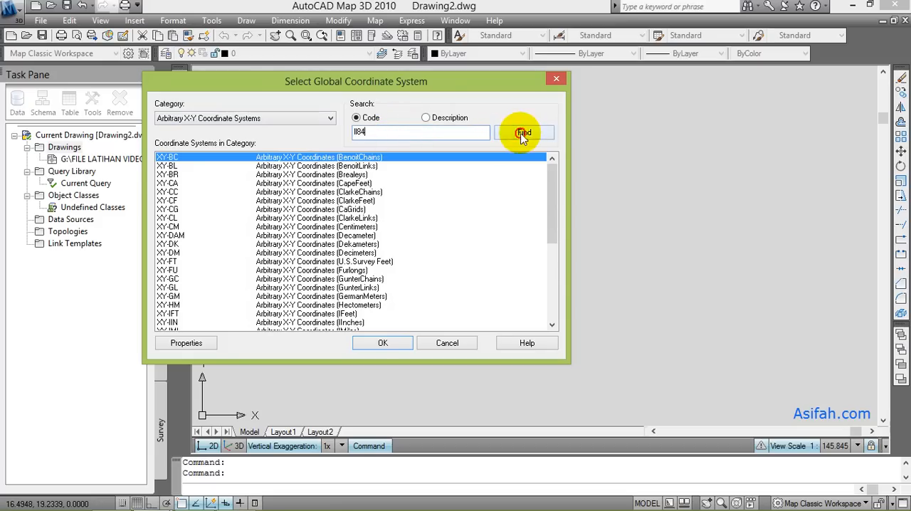
click(523, 134)
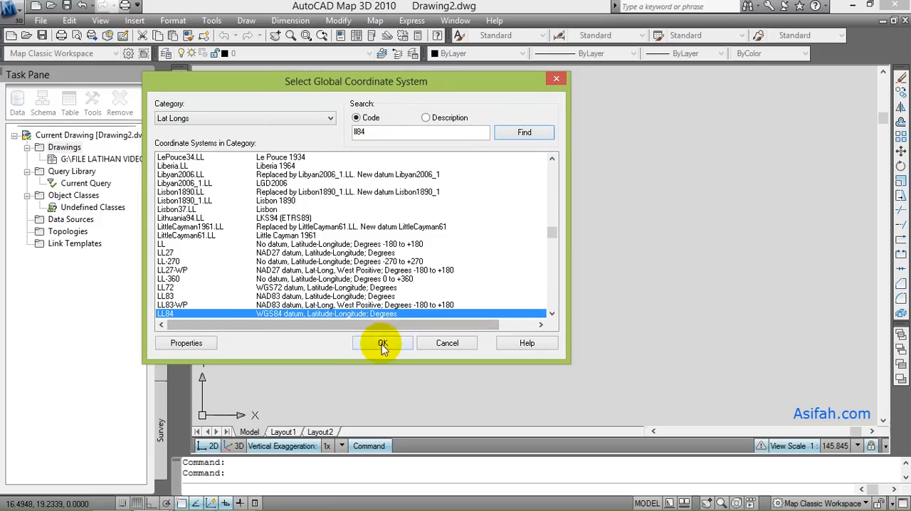
click(382, 345)
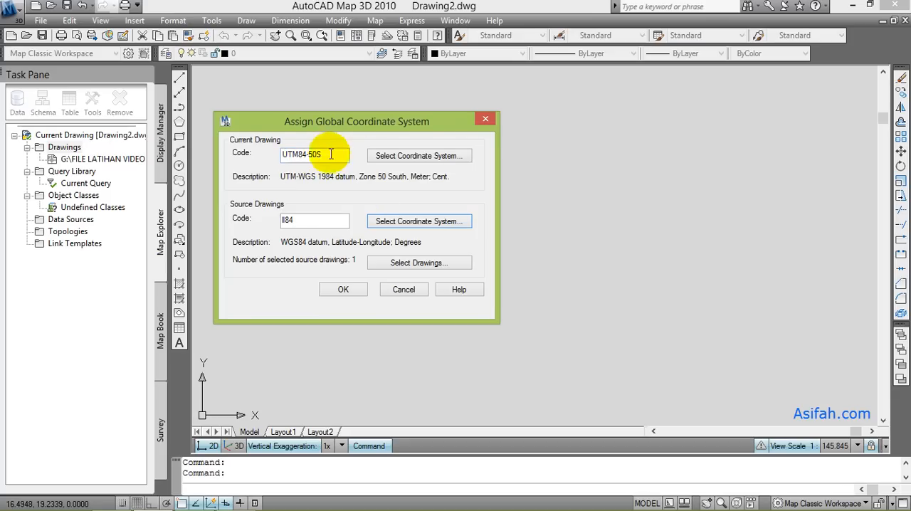
click(345, 289)
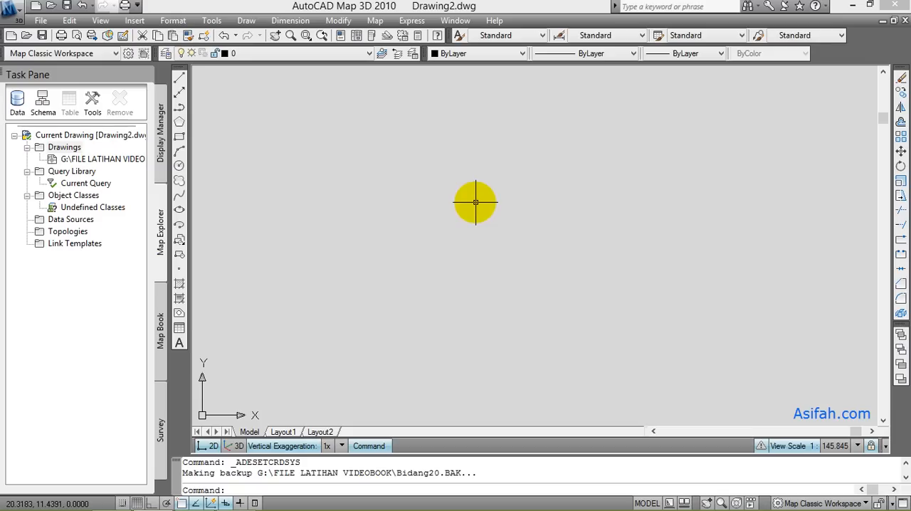
- Define the current query of the attached drawing with a location condition using the All boundary type
click(89, 185)
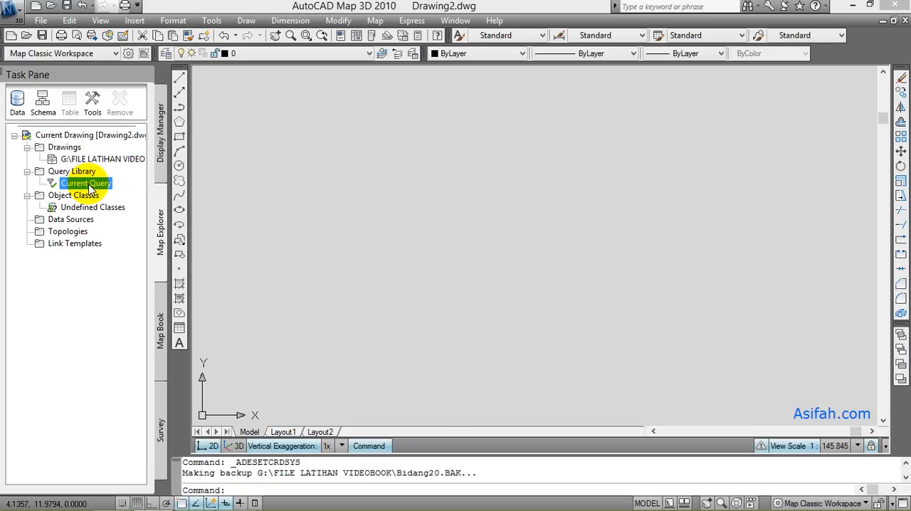
right_click(90, 188)
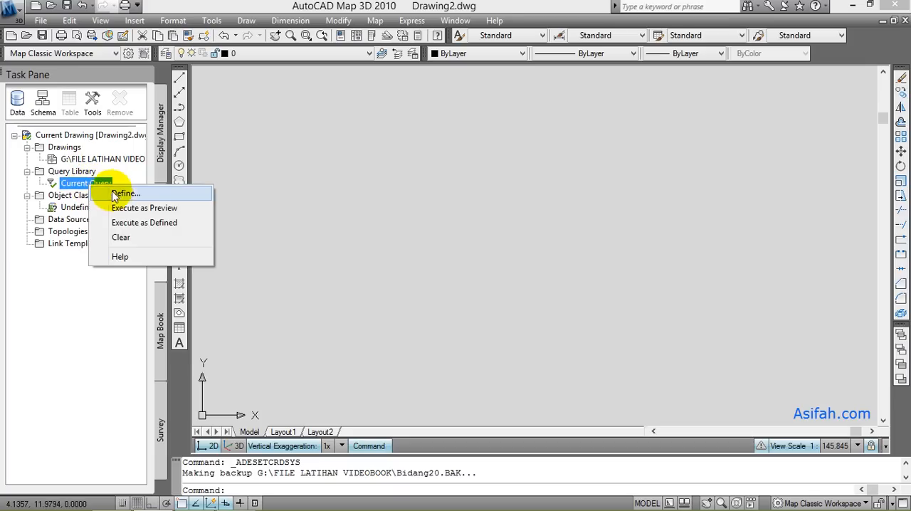
click(114, 195)
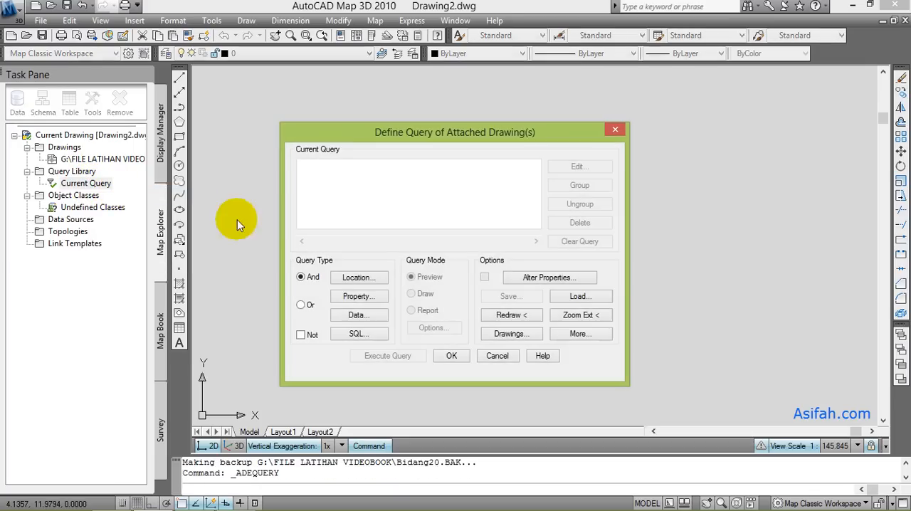
click(363, 278)
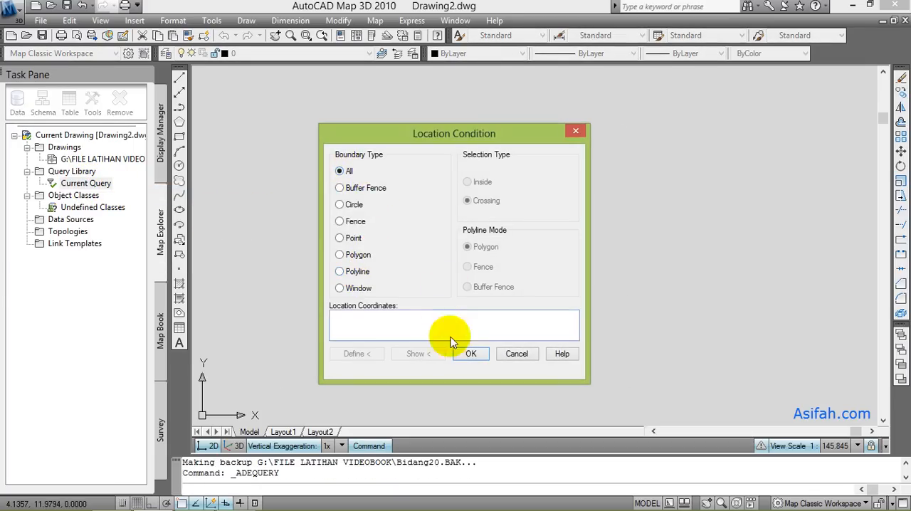
click(471, 354)
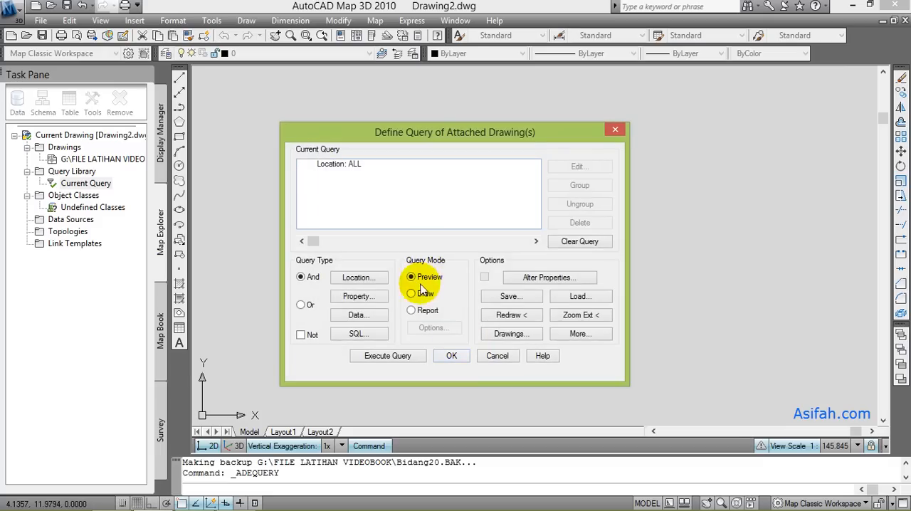
- Zoom to the extents of the attached drawing and execute the query in Draw mode
click(577, 316)
click(395, 300)
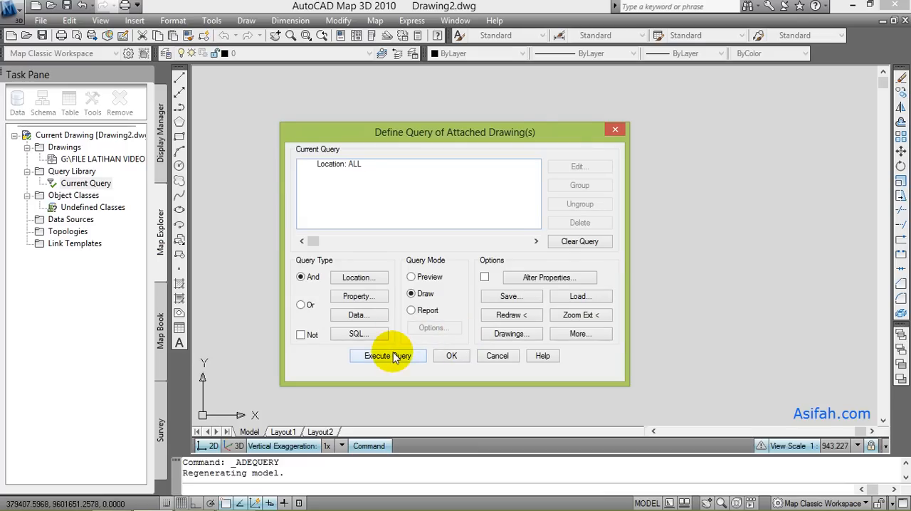
click(395, 356)
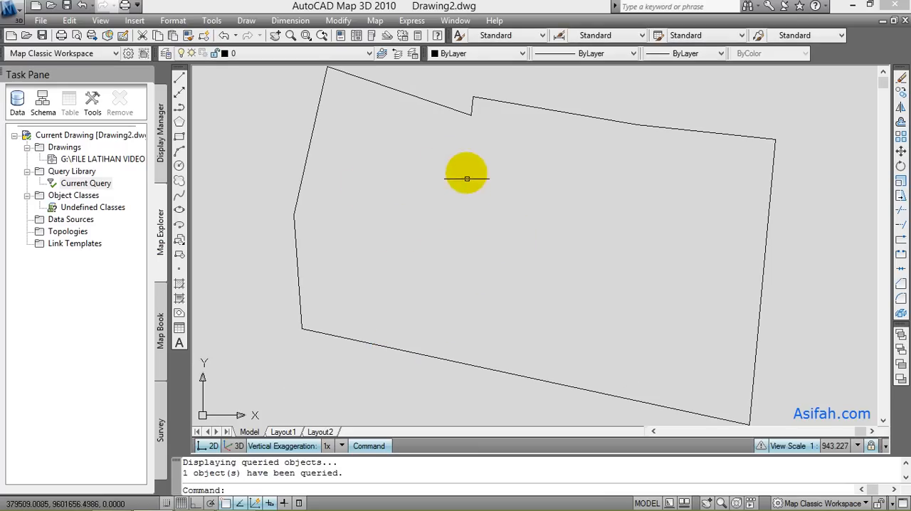
- Measure the area and perimeter of the queried field boundary with the AREA command's Object option
scroll(447, 192, down, 2)
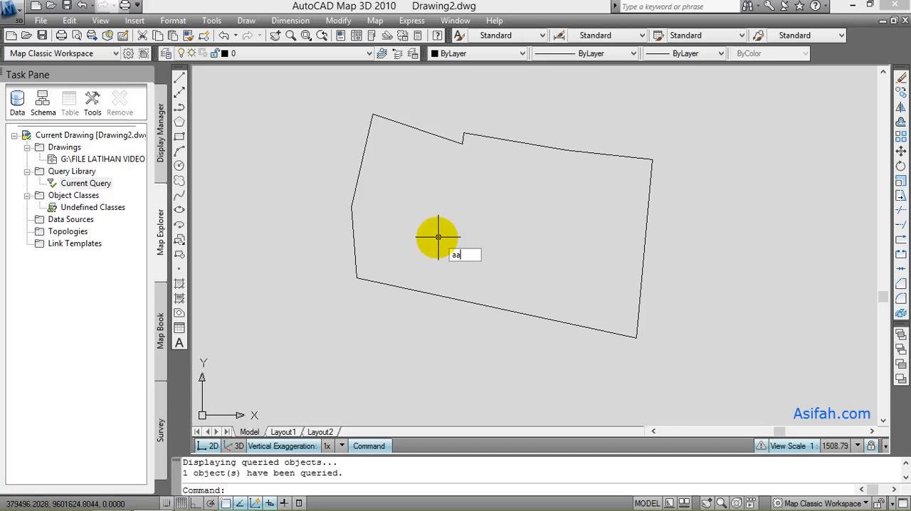
key(Return)
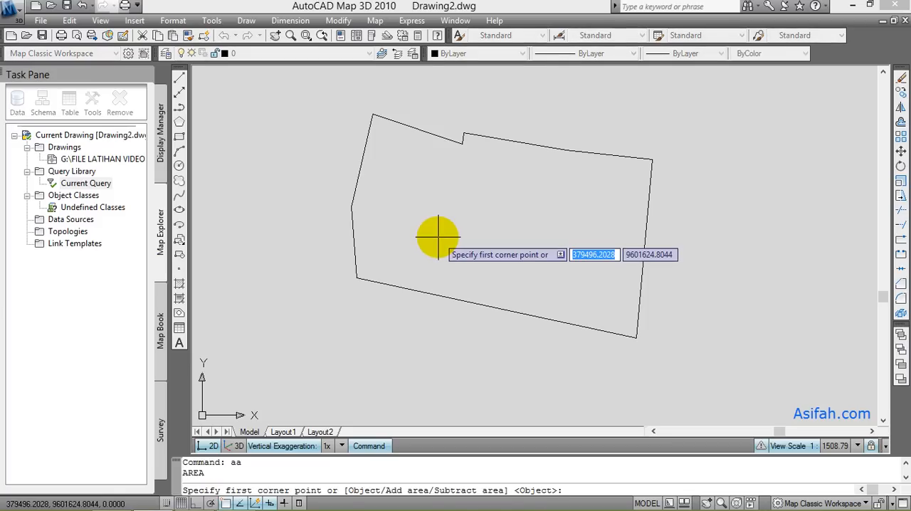
text(o)
key(Return)
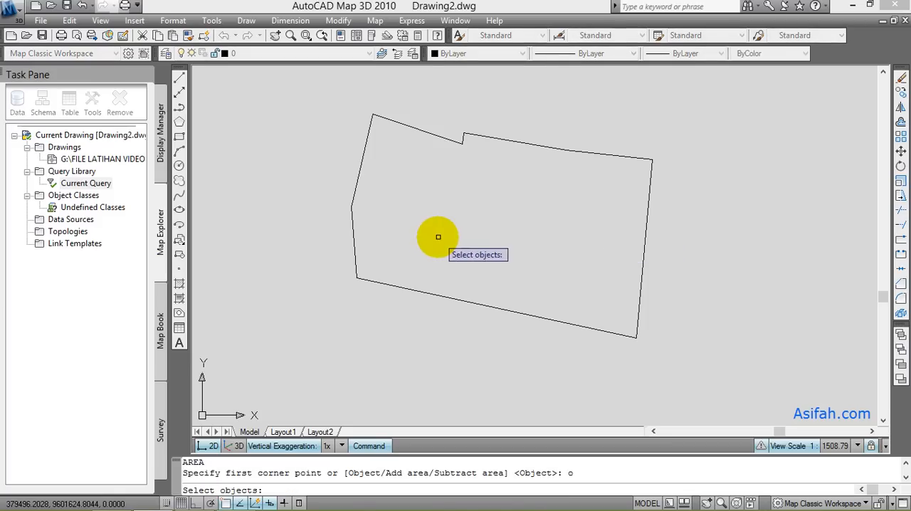
click(419, 131)
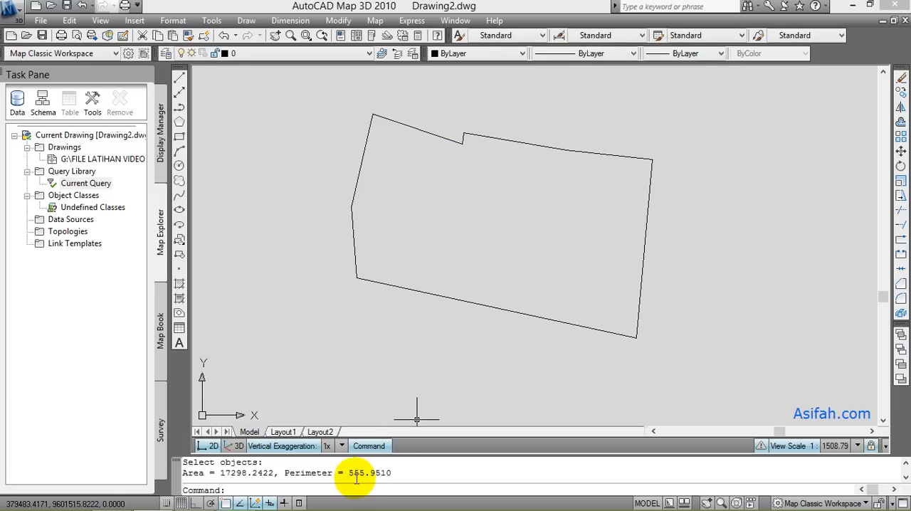
drag(349, 474, 352, 475)
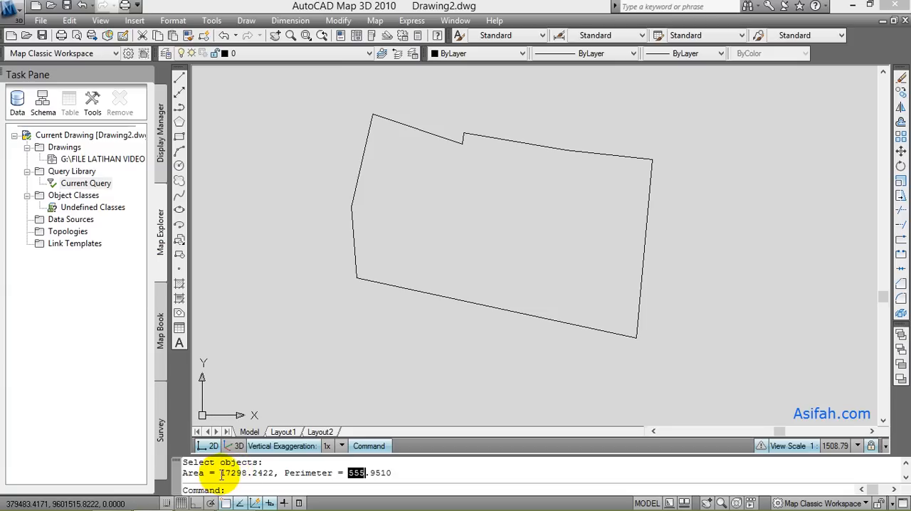
drag(221, 474, 240, 473)
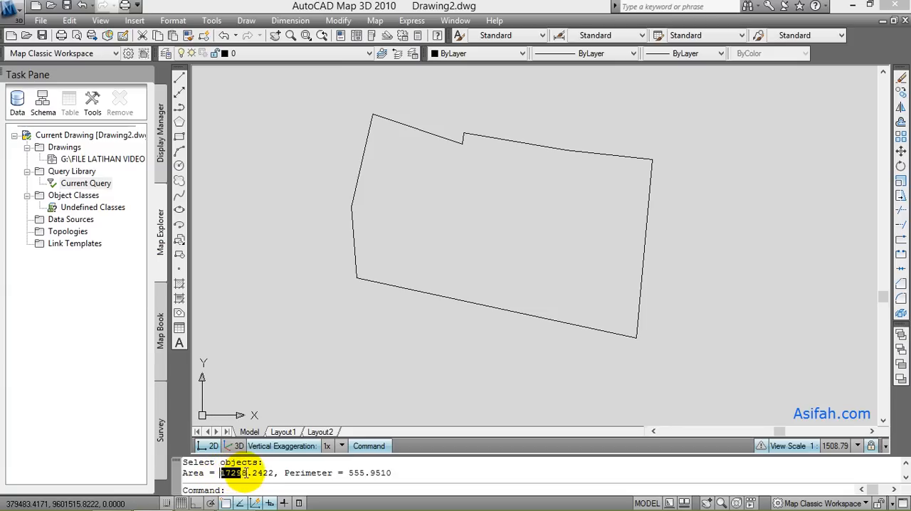
- Compare the boundary's area and perimeter in AutoCAD Map 3D with the Bidang polygon's measurements in Google Earth Pro
click(195, 501)
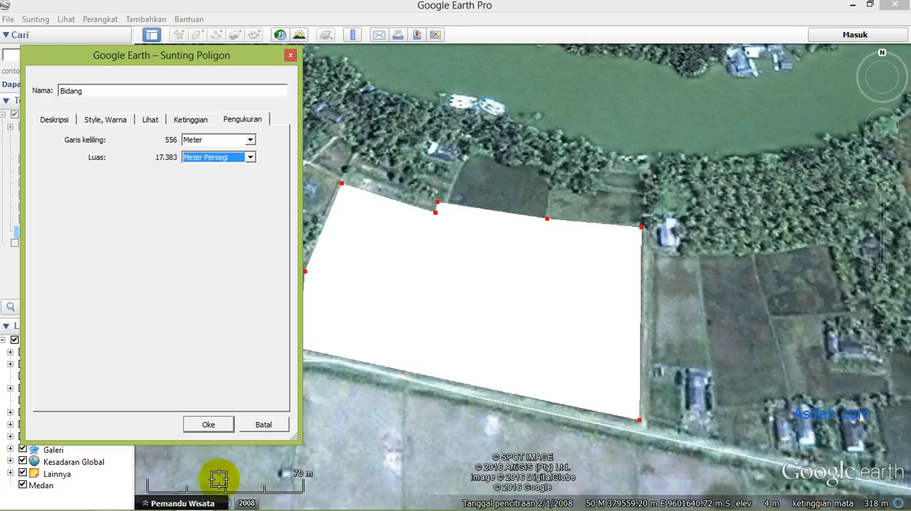
click(152, 498)
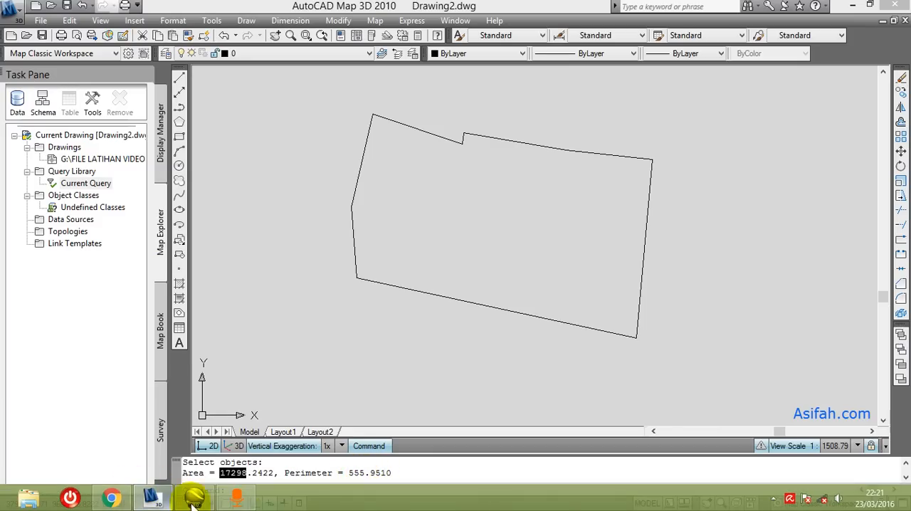
click(193, 498)
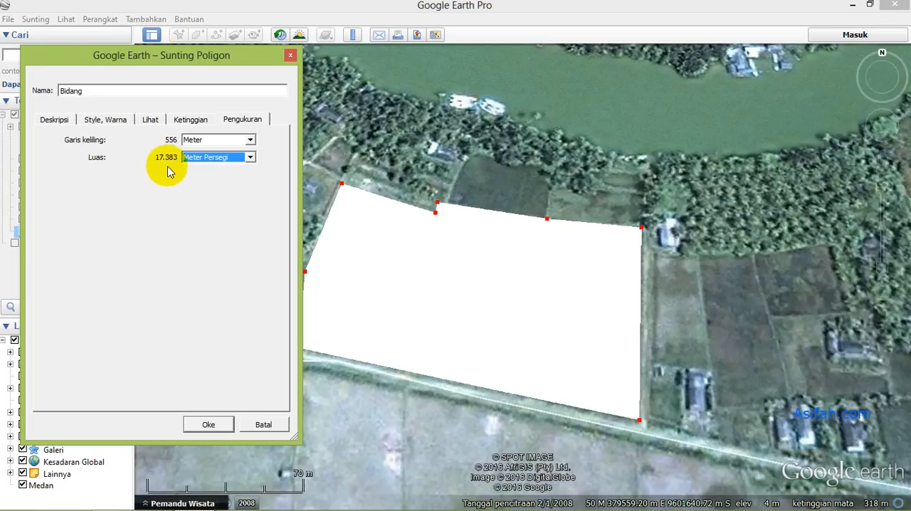
mouse_move(193, 498)
click(152, 499)
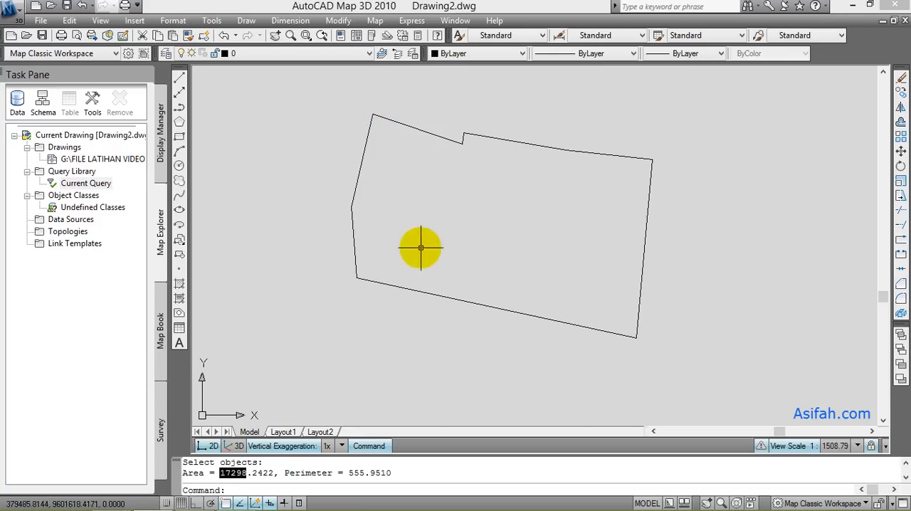
- Switch to Google Earth Pro and close the Bidang polygon's properties without saving changes
click(202, 500)
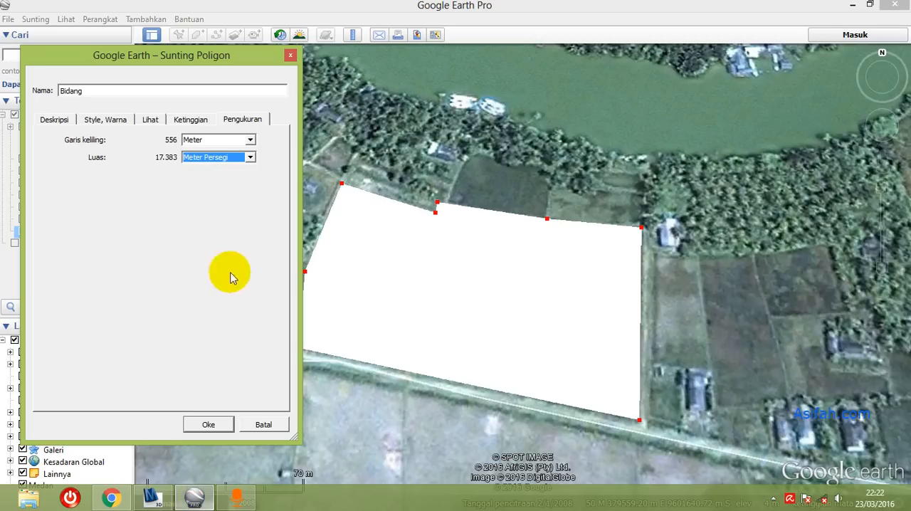
click(56, 120)
click(265, 425)
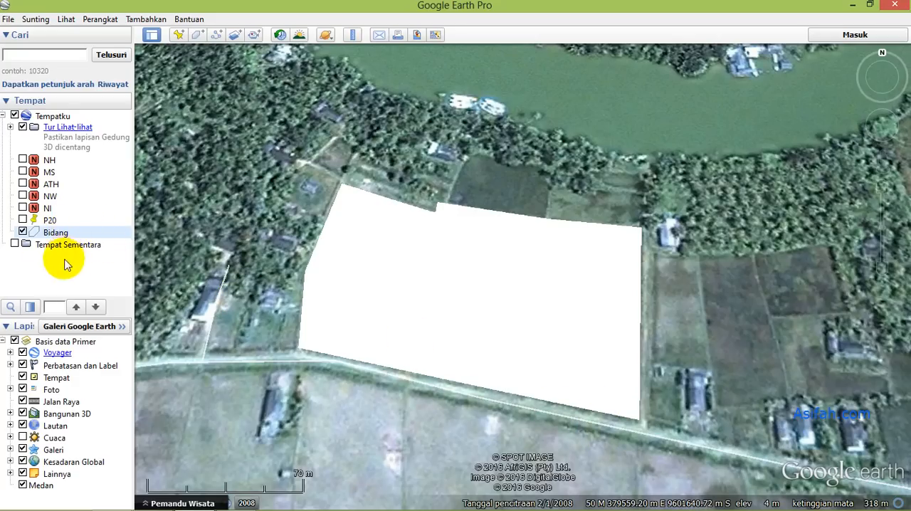
- Add a new folder with the default name below the Bidang polygon in the saved places and move Bidang into it
click(73, 233)
right_click(73, 233)
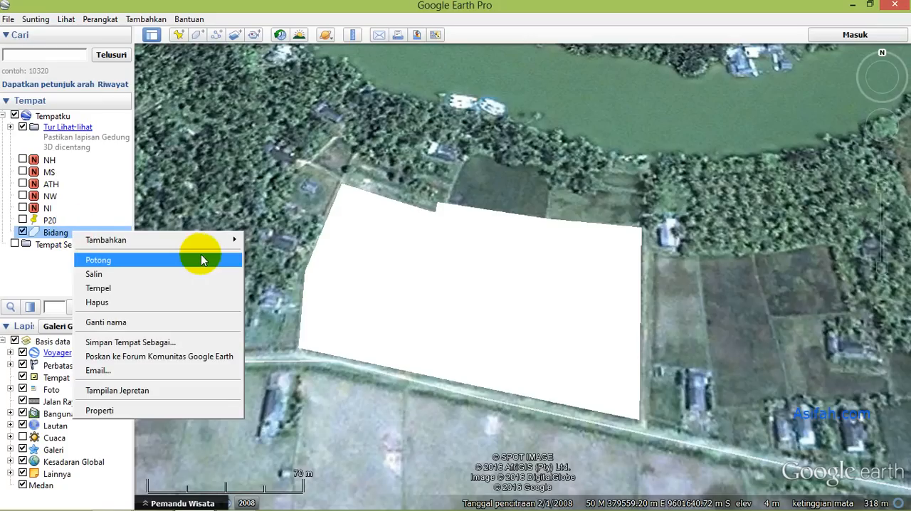
mouse_move(223, 241)
click(257, 241)
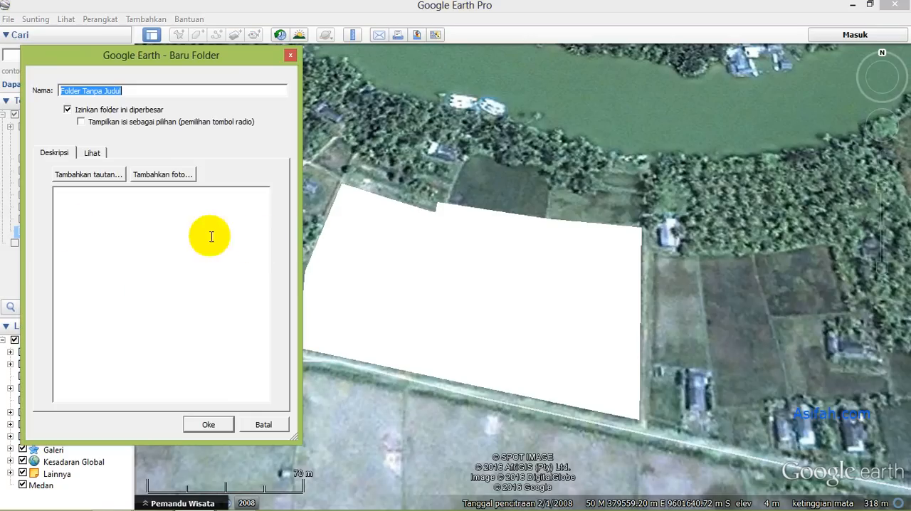
click(211, 425)
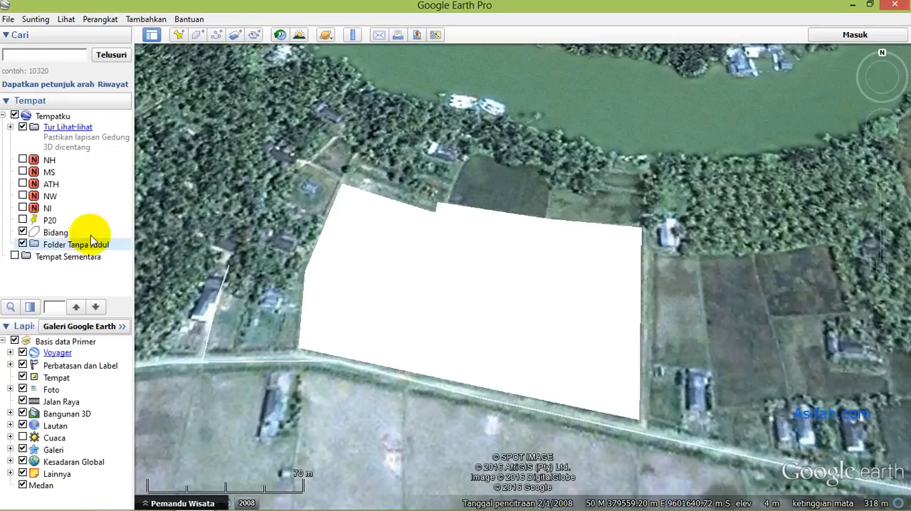
click(70, 234)
drag(69, 234, 73, 244)
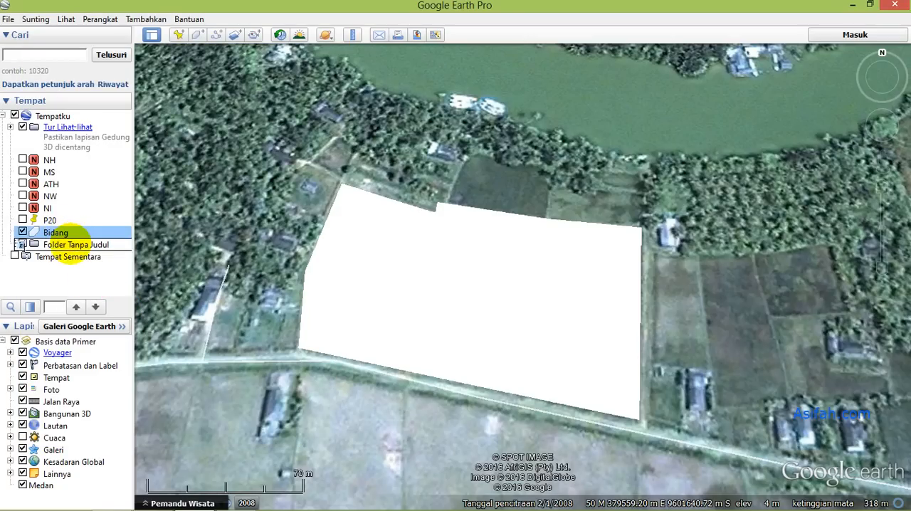